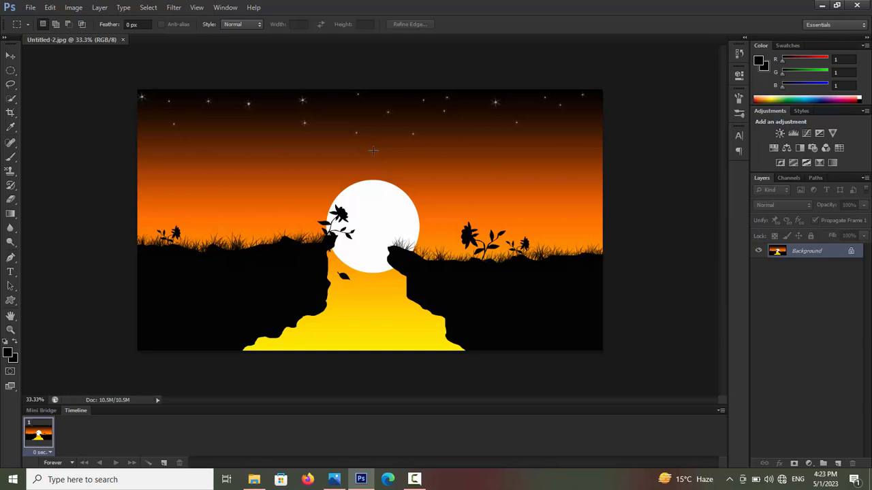
Create a new 2560 × 1440 pixel RGB document at 300 pixels/centimeter with a transparent background
key("ctrl+n")
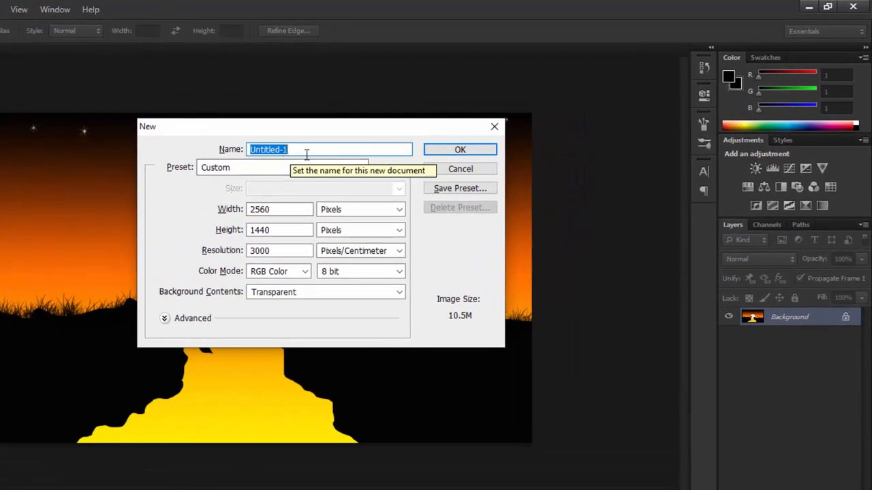
left_click(277, 251)
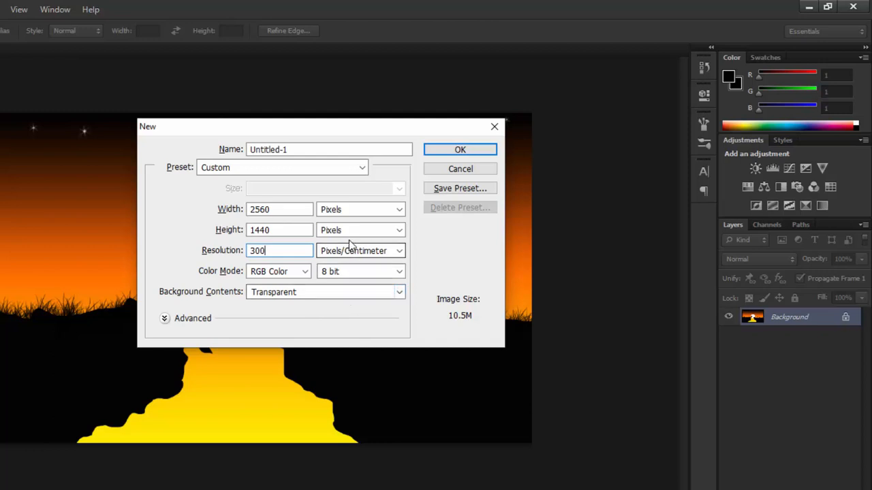
left_click(398, 293)
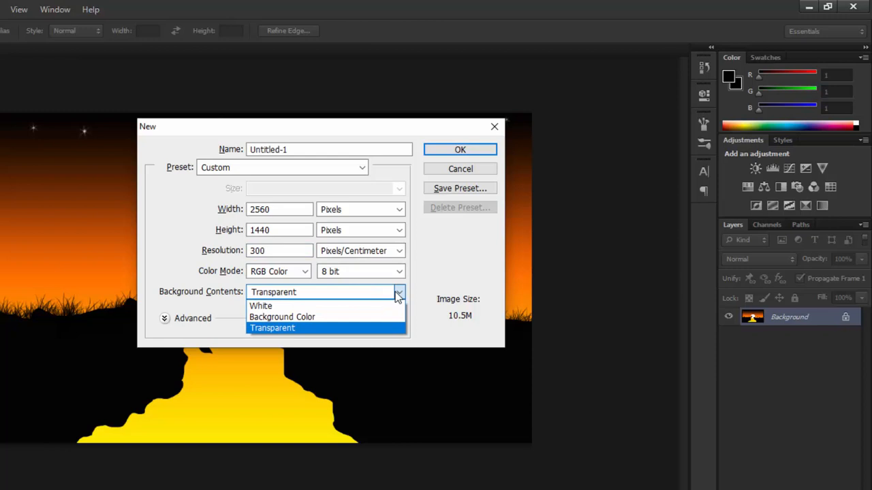
left_click(331, 328)
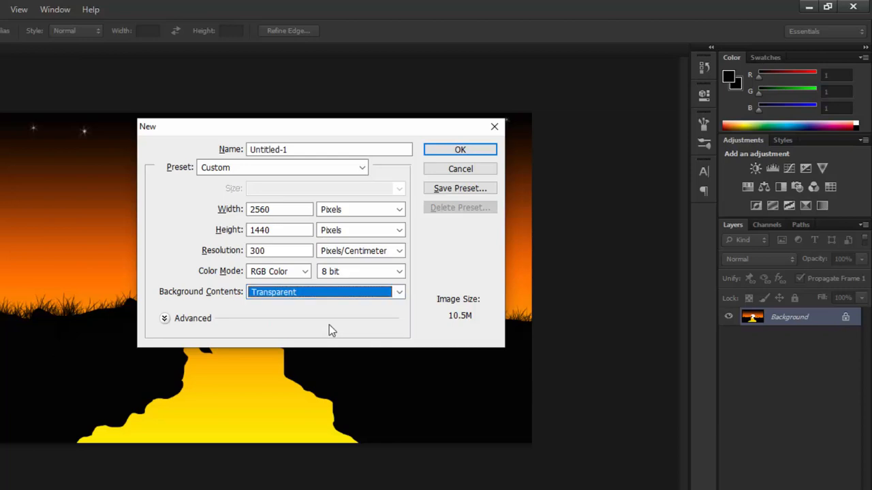
left_click(458, 151)
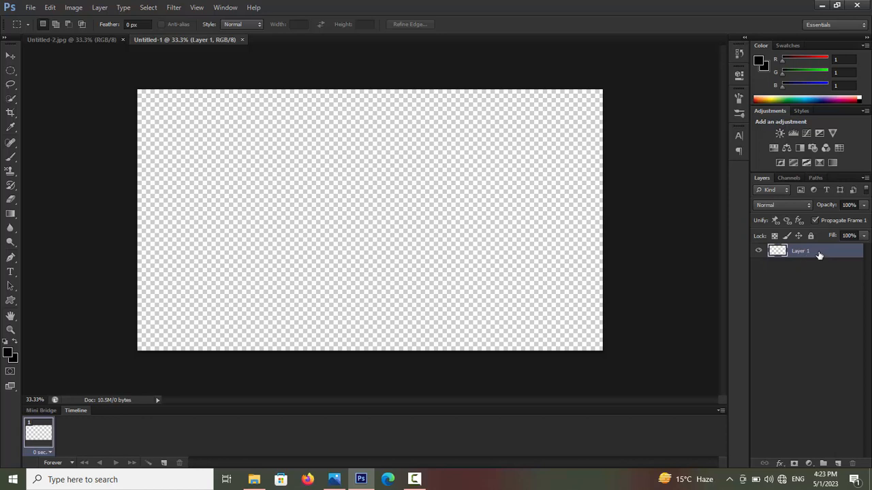
On a duplicate of Layer 1, add an Orange, Yellow, Orange Gradient Overlay and fill the canvas with a top-to-bottom gradient
key("ctrl+j")
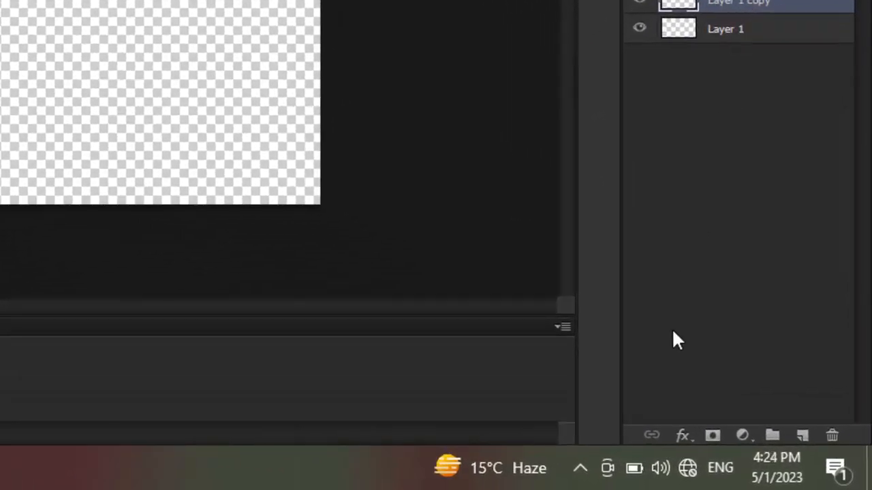
left_click(683, 436)
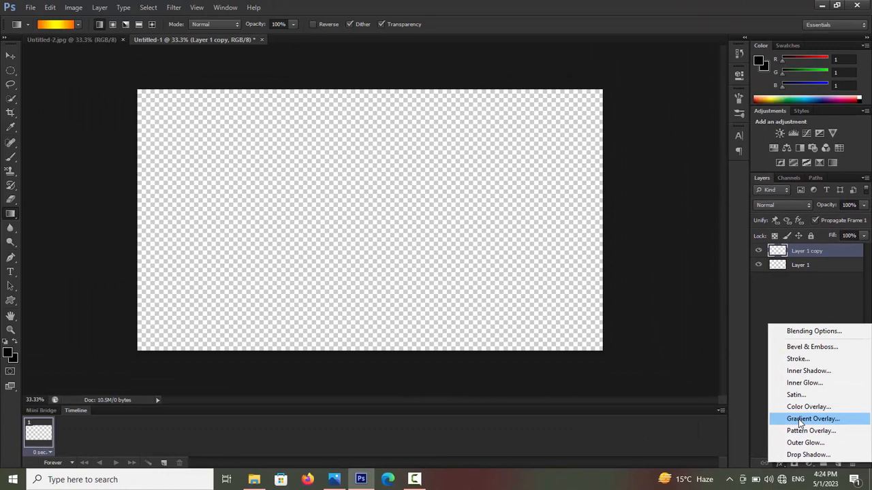
left_click(726, 353)
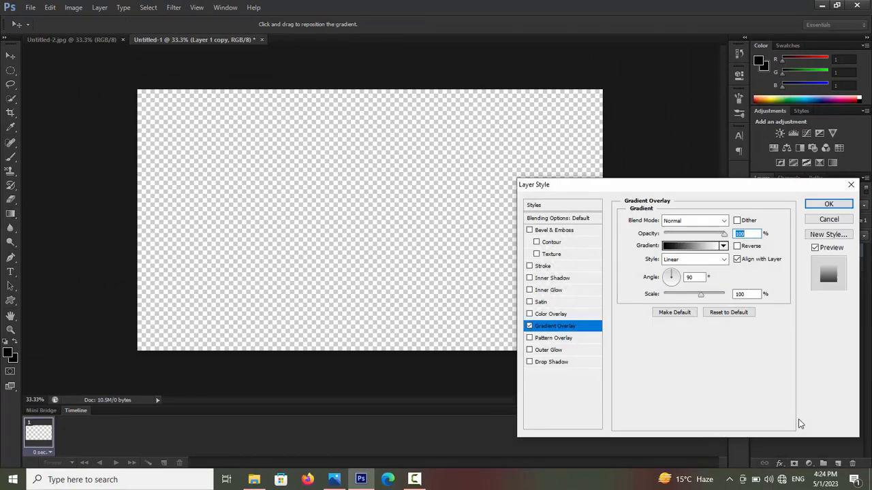
left_click(695, 247)
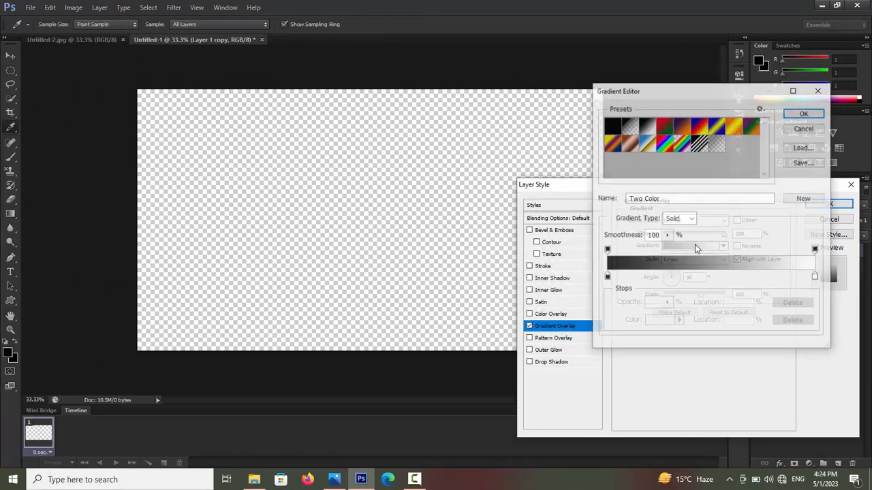
left_click(734, 130)
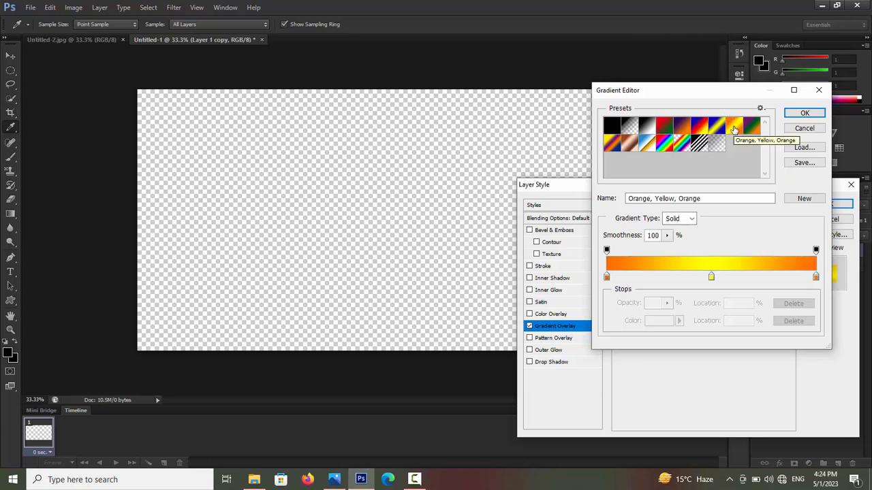
left_click(804, 114)
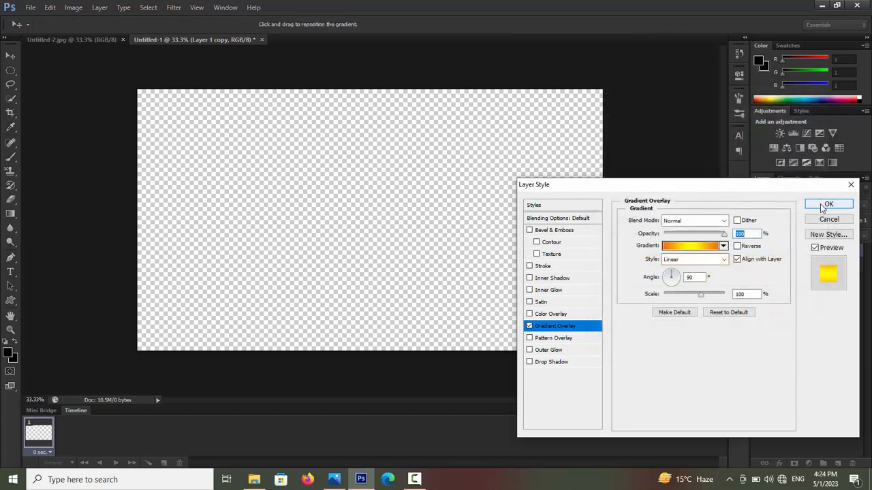
left_click(827, 205)
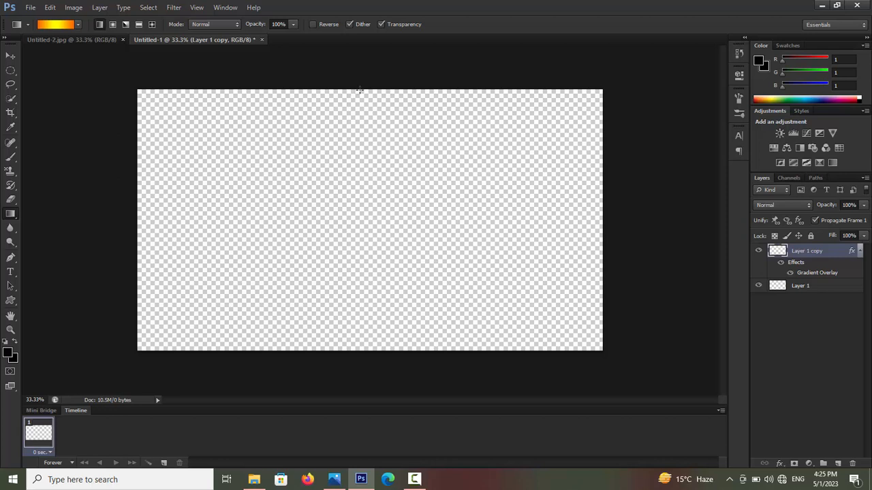
left_click_drag(361, 93, 361, 350)
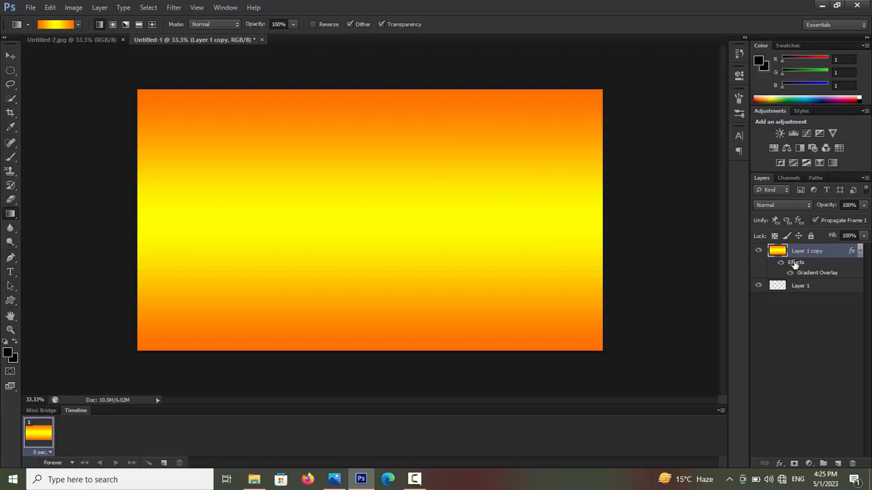
Edit the Gradient Overlay of Layer 1 copy, changing the color stop at 100% to near-black 020202
double_click(795, 265)
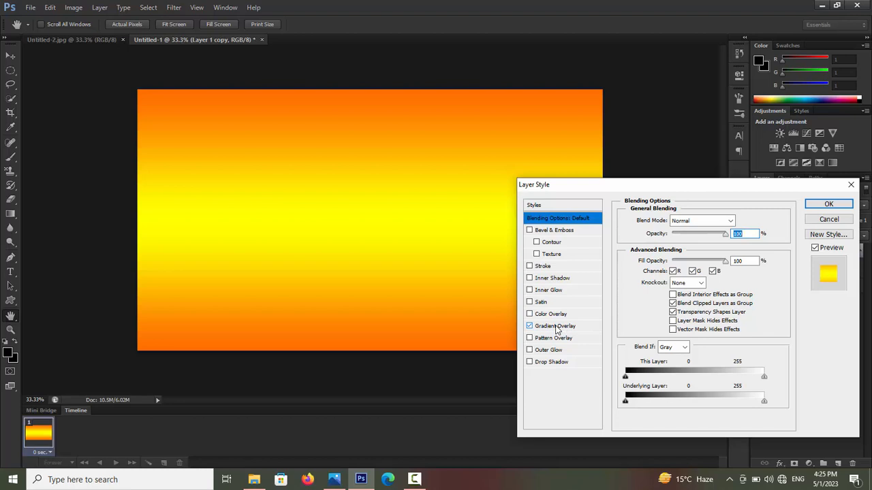
left_click(557, 328)
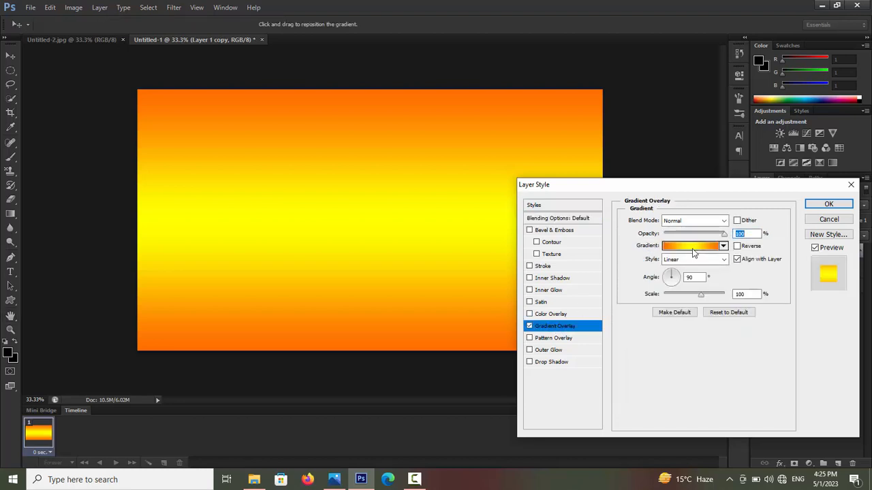
left_click(692, 251)
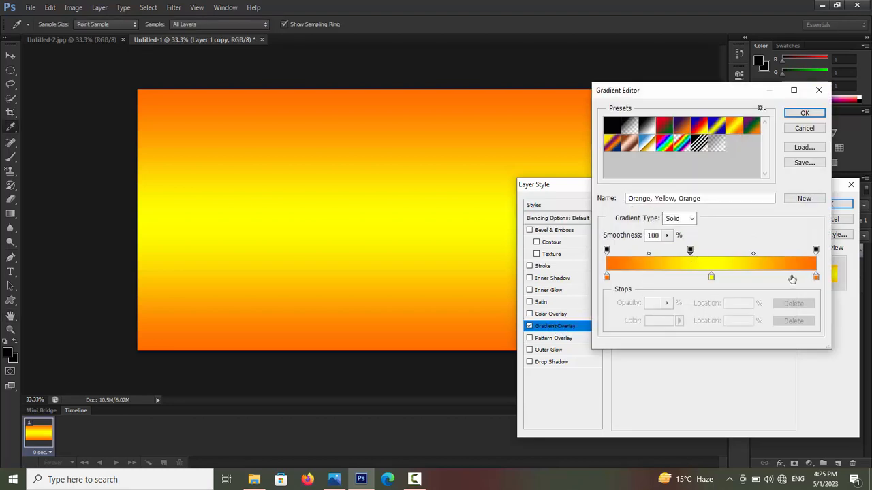
left_click(816, 278)
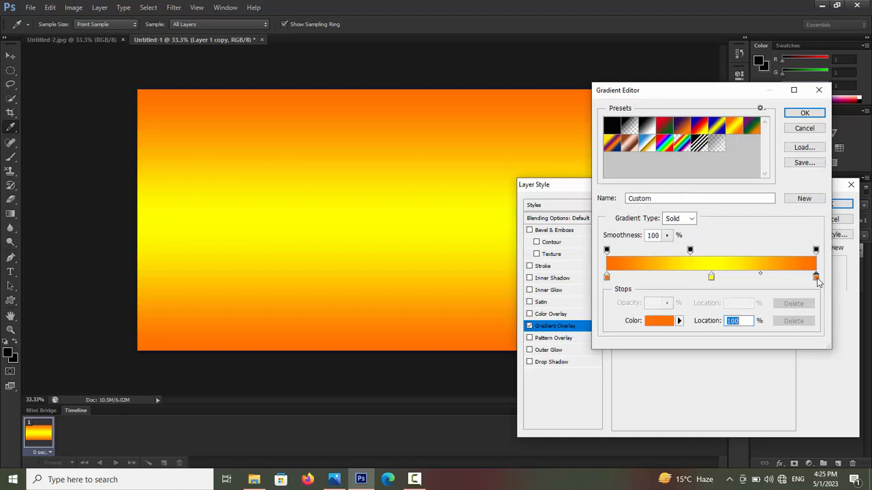
double_click(816, 278)
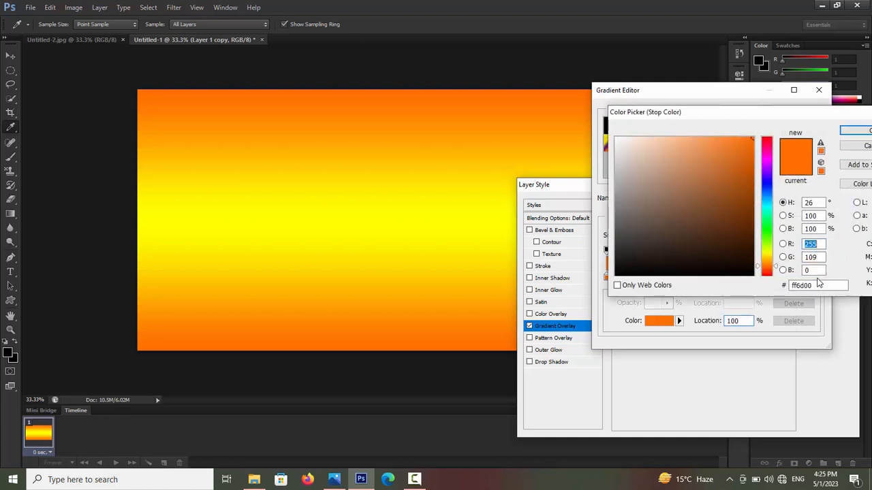
left_click(616, 275)
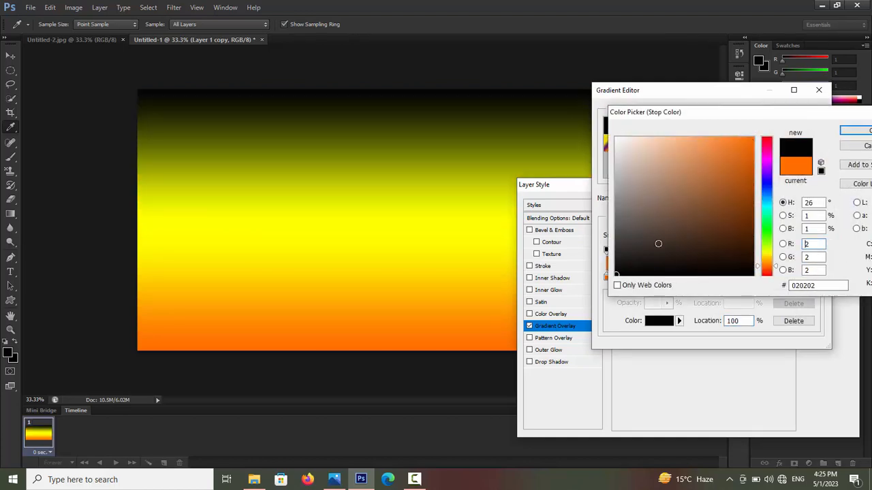
left_click(860, 131)
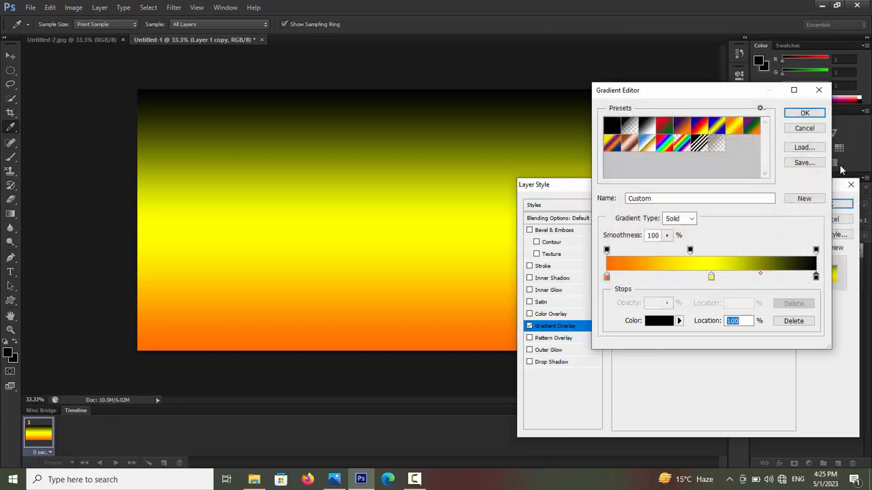
Change the overlay gradient's middle color stop at 50% to orange ff7002, sampled from the canvas's lower edge
double_click(712, 277)
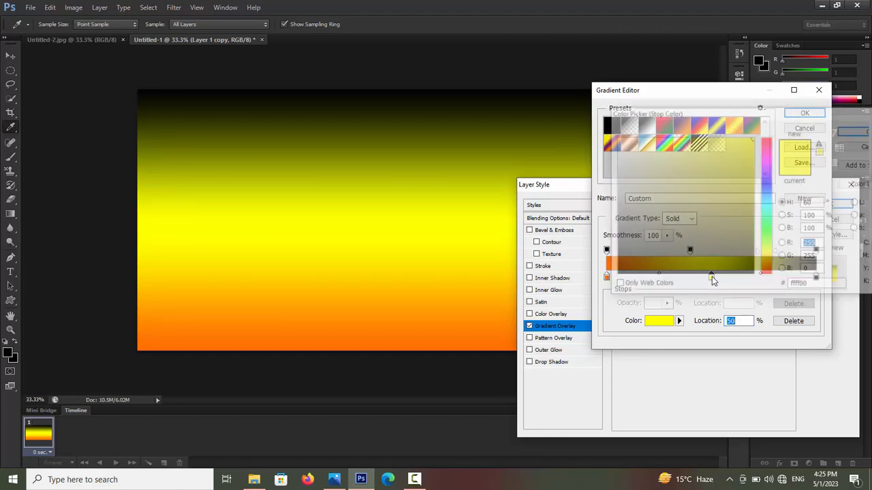
left_click(395, 344)
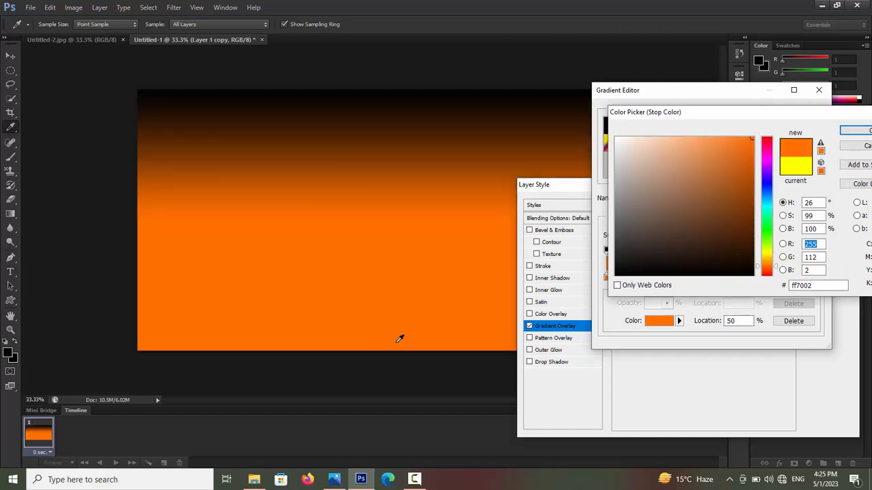
left_click(855, 136)
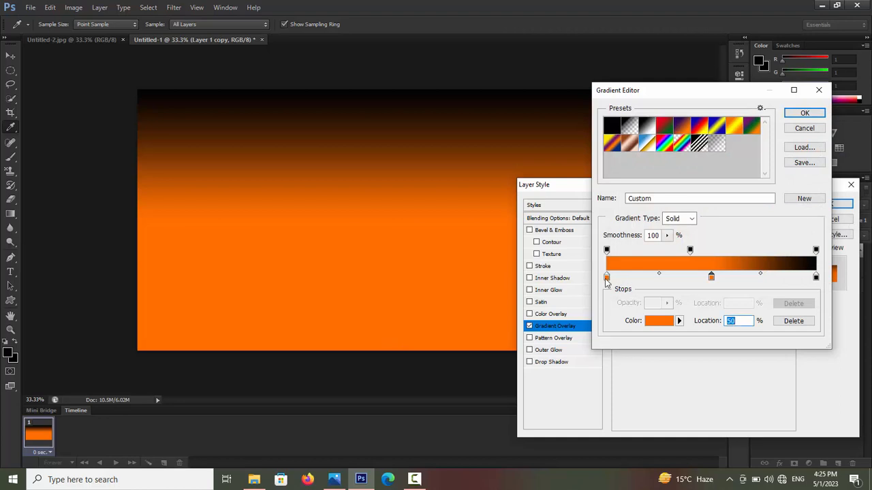
Change the overlay gradient's color stop at 0% to yellow fcff02 and apply the edited layer style
double_click(606, 279)
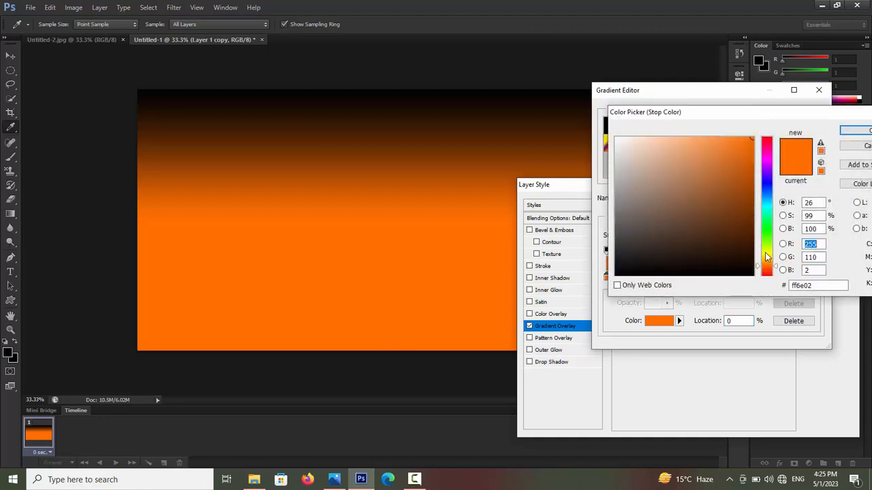
left_click(767, 253)
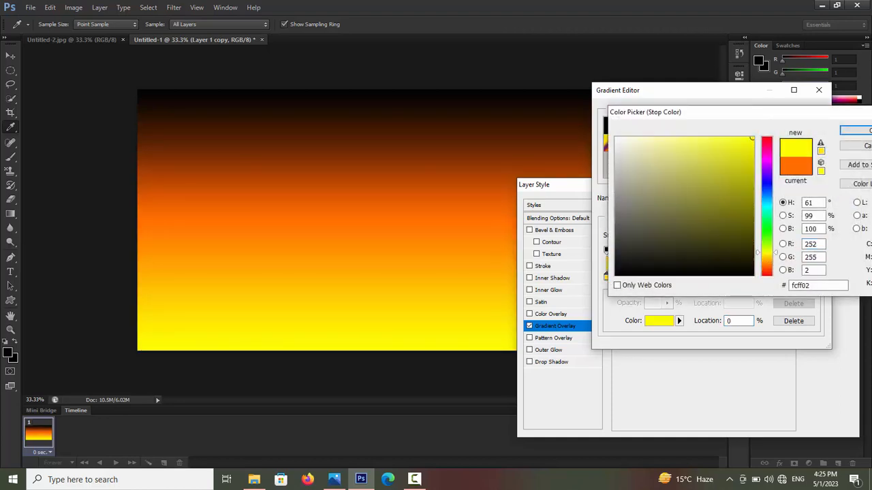
left_click(862, 130)
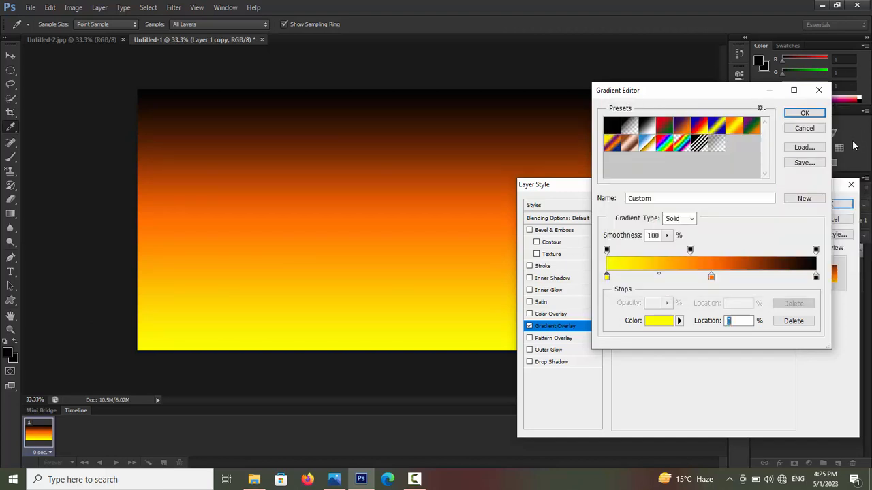
left_click(805, 113)
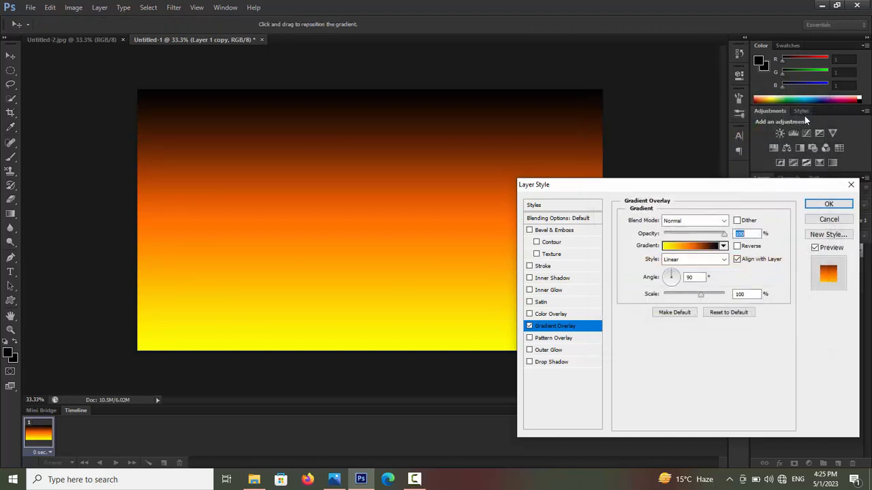
left_click(829, 203)
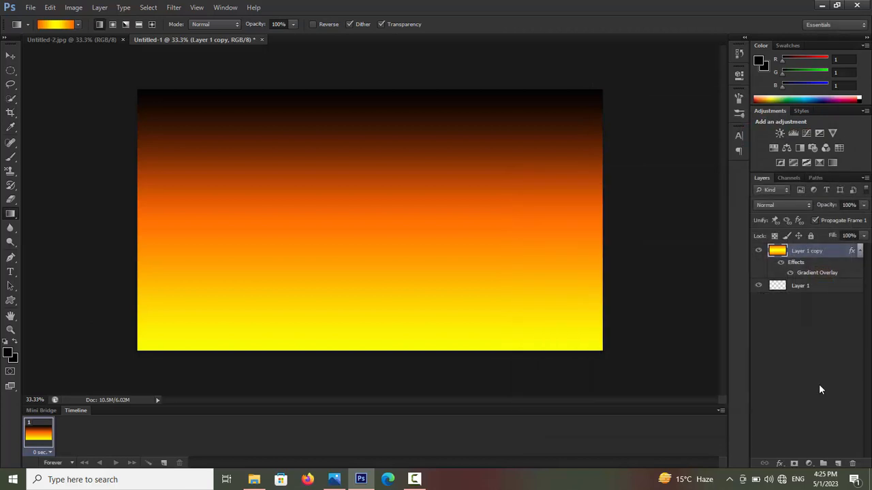
left_click(782, 351)
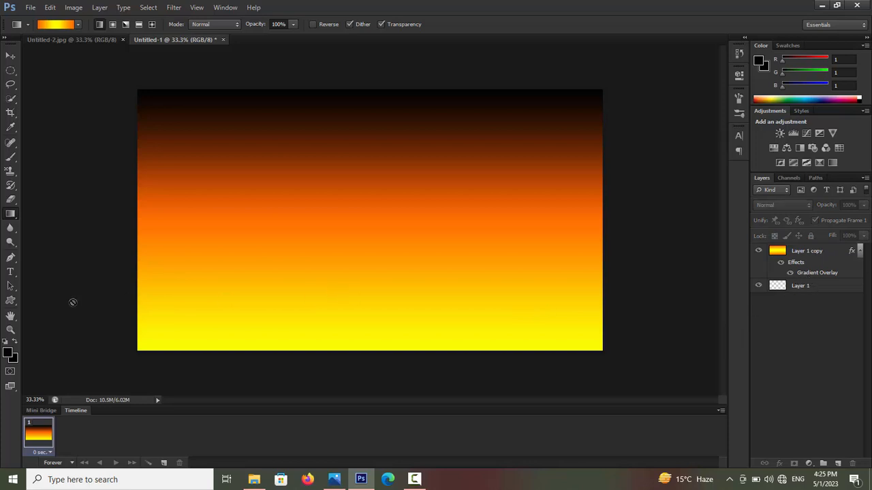
Draw a circle about 561 px across near the middle of the canvas with the Ellipse Tool and fill it white
left_click(12, 305)
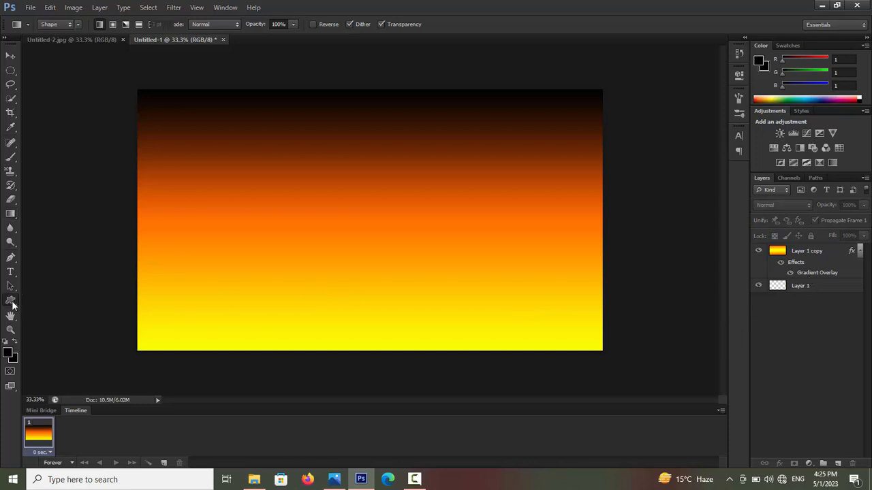
right_click(12, 305)
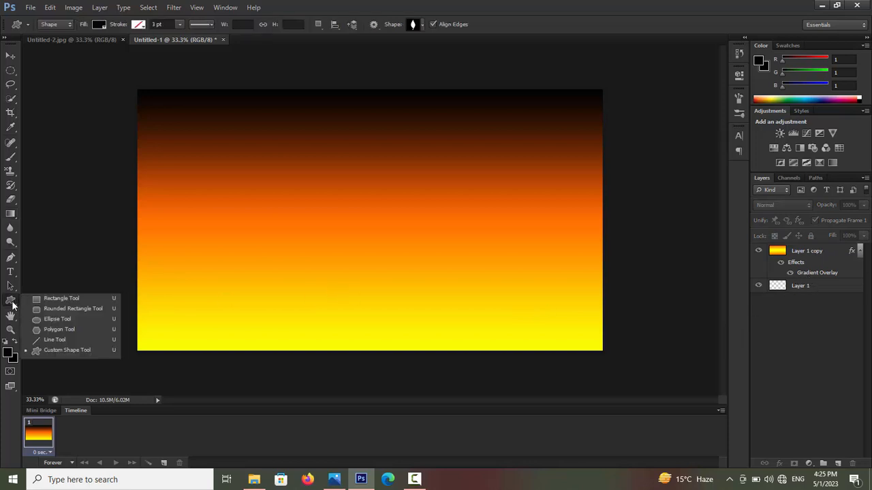
left_click(58, 317)
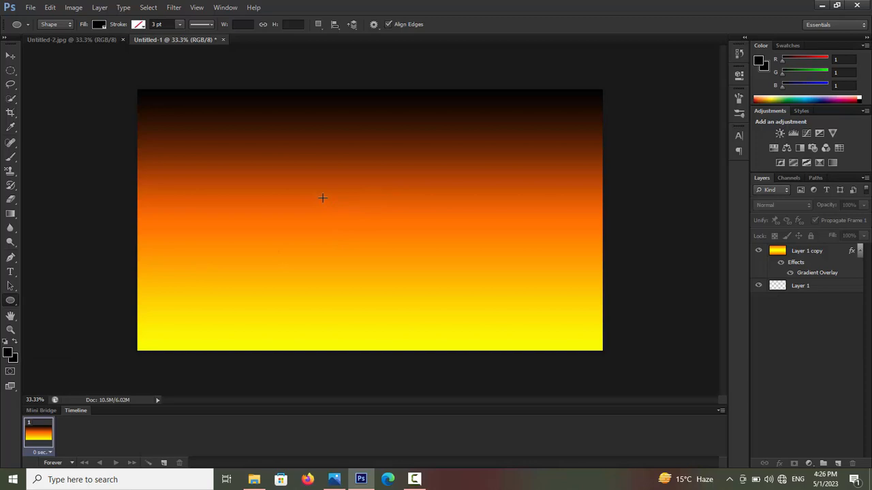
left_click_drag(322, 197, 431, 299)
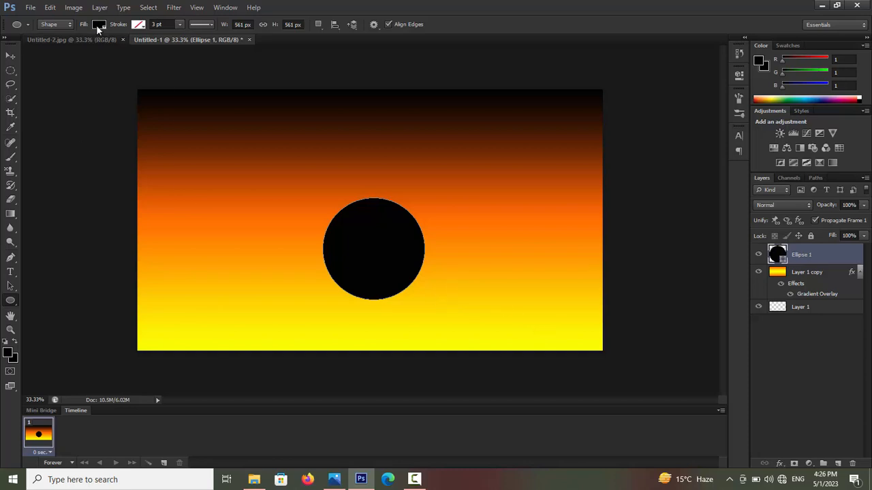
left_click(98, 26)
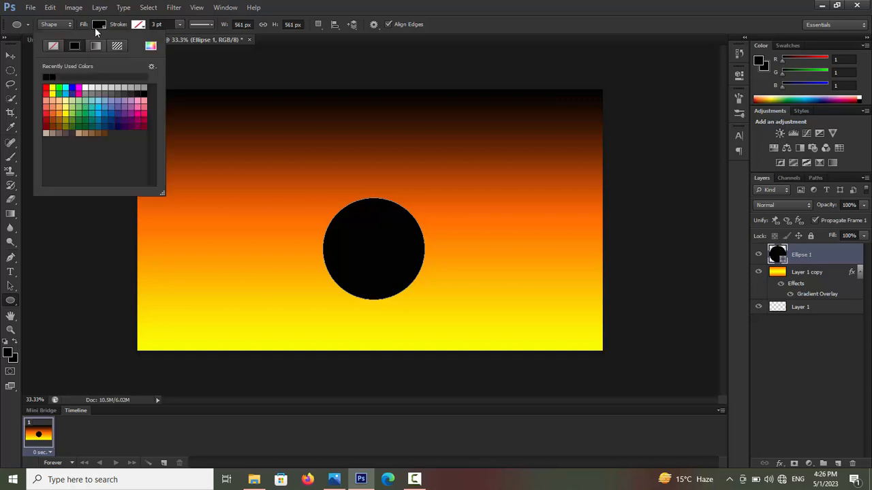
left_click(87, 88)
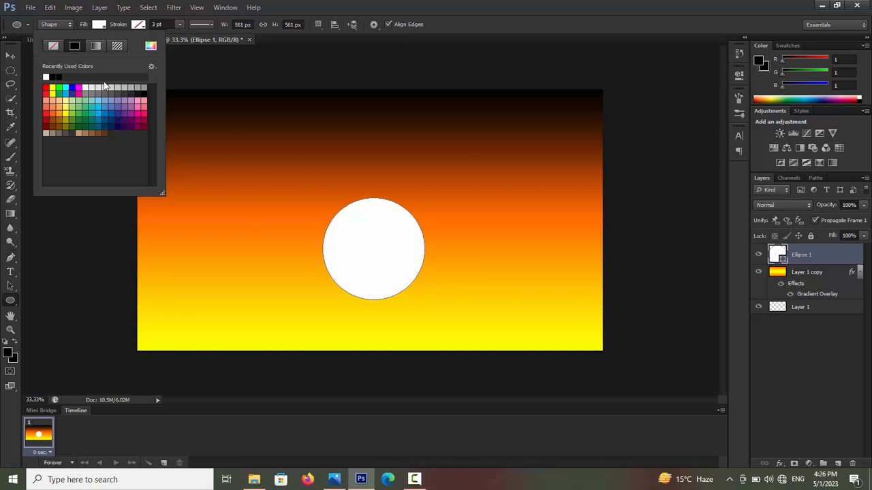
Move the white circle on the Ellipse 1 layer slightly upward to roughly the center of the canvas
left_click(812, 376)
left_click(812, 376)
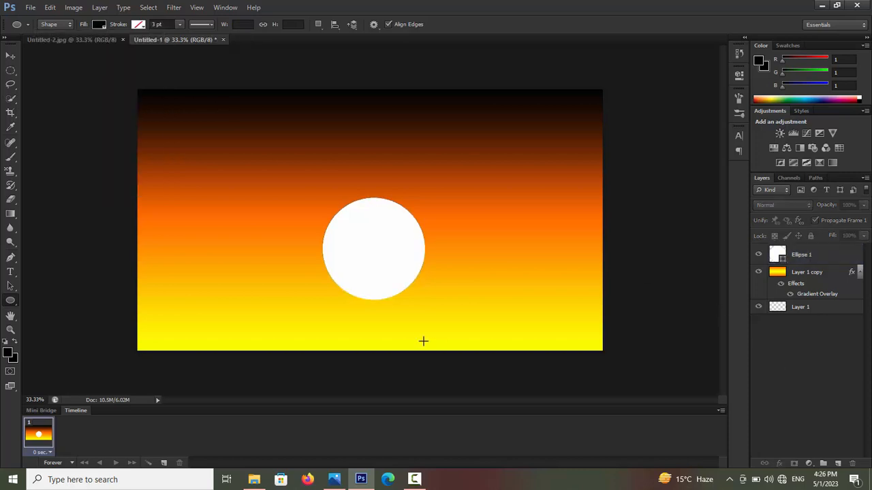
left_click(11, 55)
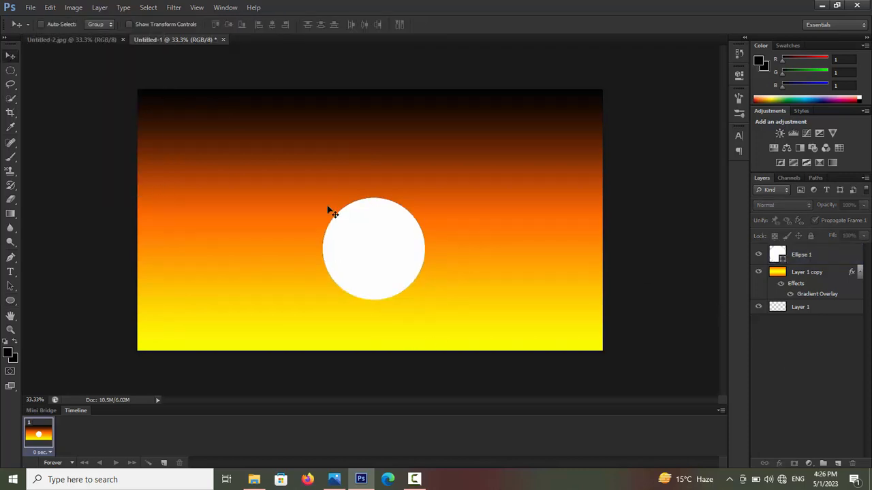
left_click(380, 247)
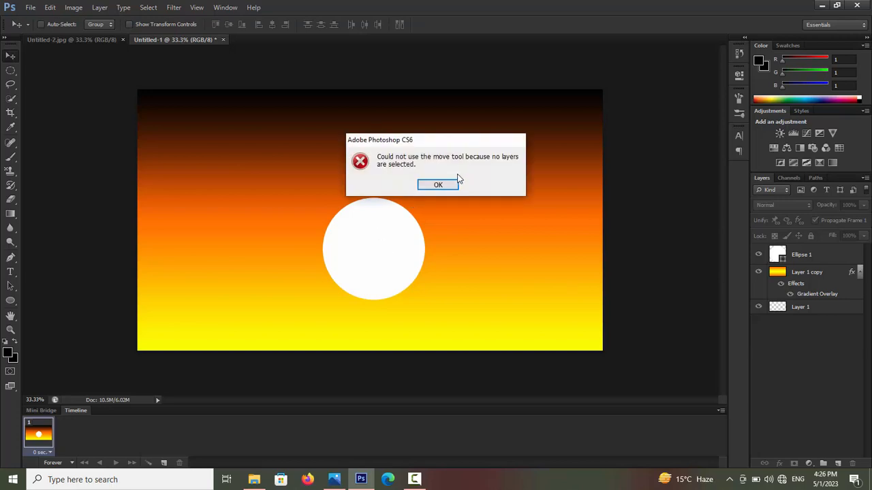
left_click(438, 185)
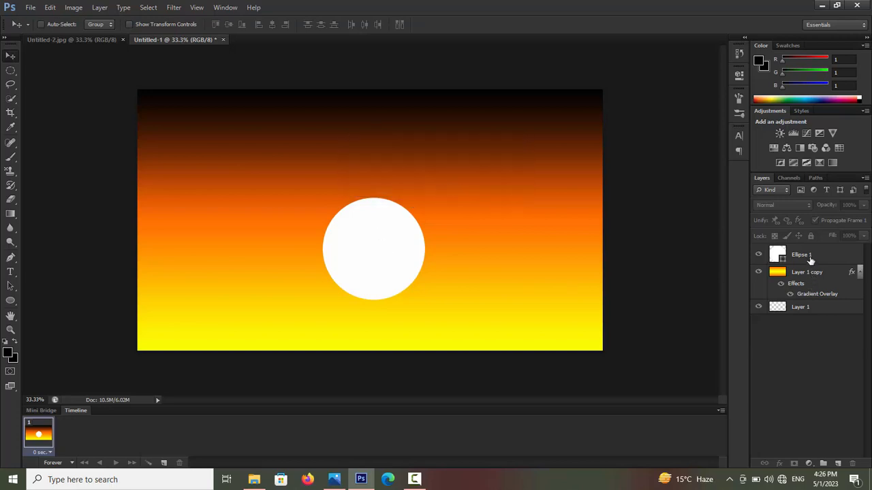
left_click(809, 257)
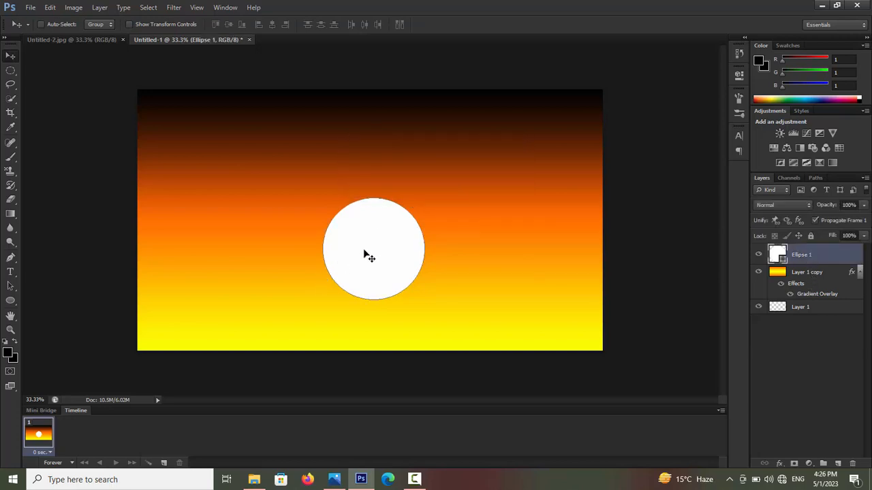
left_click_drag(366, 253, 368, 227)
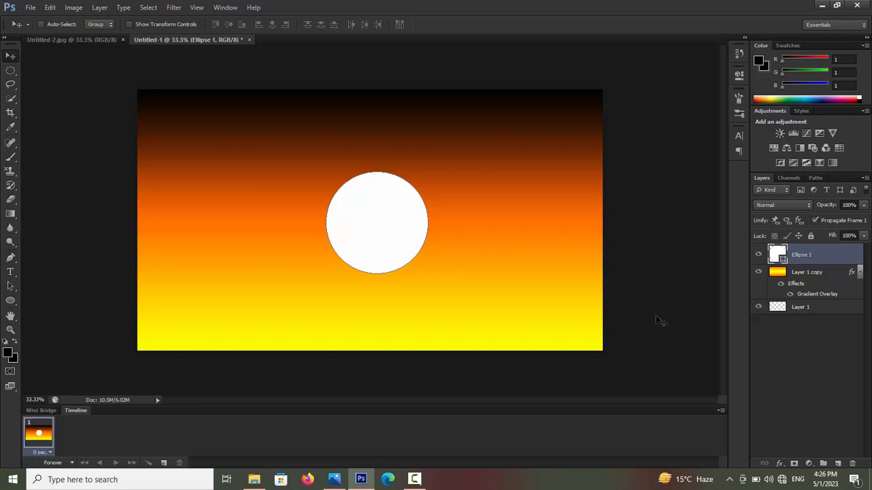
left_click(802, 385)
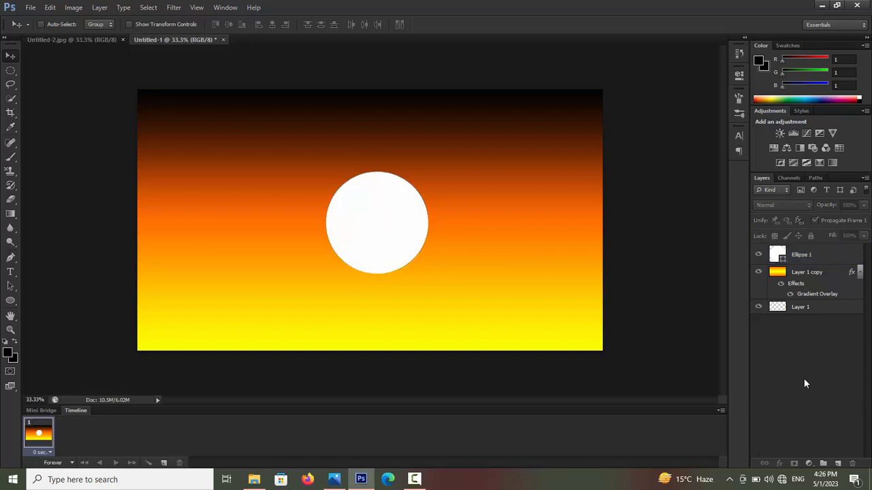
Duplicate the empty Layer 1 and place the copy above Ellipse 1 in the layer stack
left_click(806, 314)
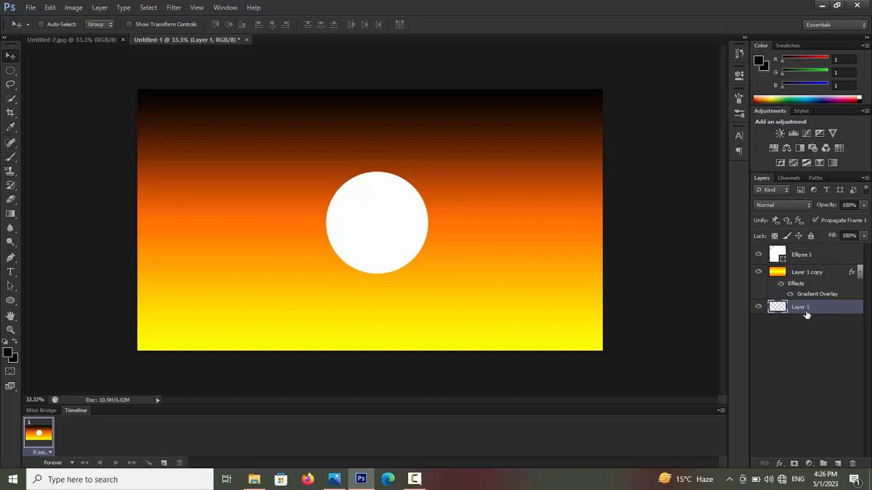
key("ctrl+j")
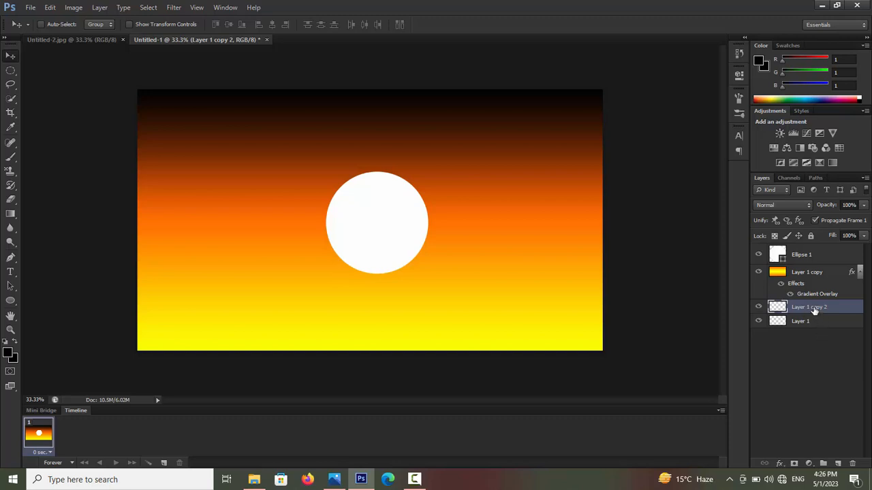
left_click_drag(815, 310, 815, 251)
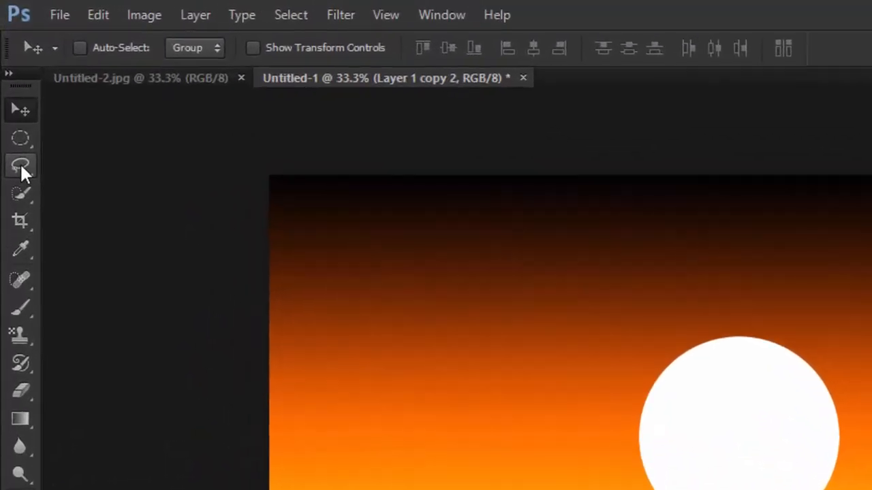
Lasso a jagged cliff from the canvas's right edge to the sun, fill it black on Layer 1 copy 2, and deselect
left_click(21, 167)
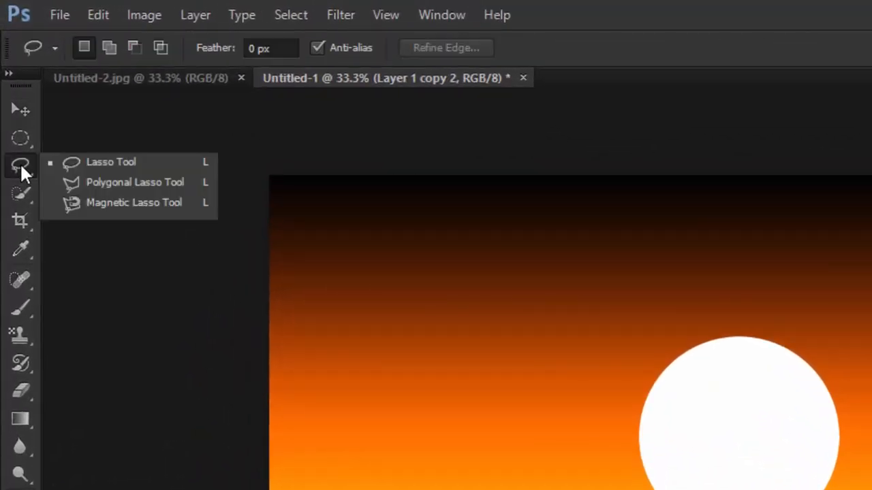
left_click(117, 163)
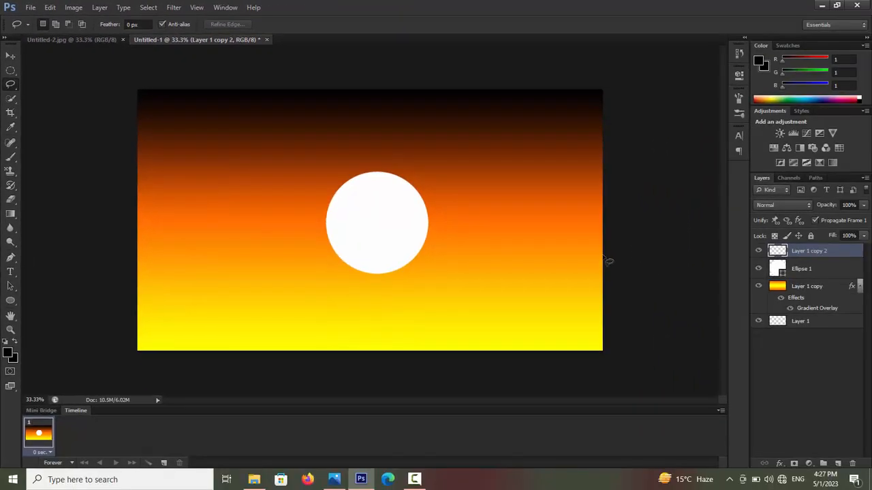
mouse_move(609, 261)
left_mouse_down()
mouse_move(392, 239)
mouse_move(412, 307)
mouse_move(433, 319)
mouse_move(445, 354)
mouse_move(610, 355)
mouse_move(616, 255)
left_mouse_up()
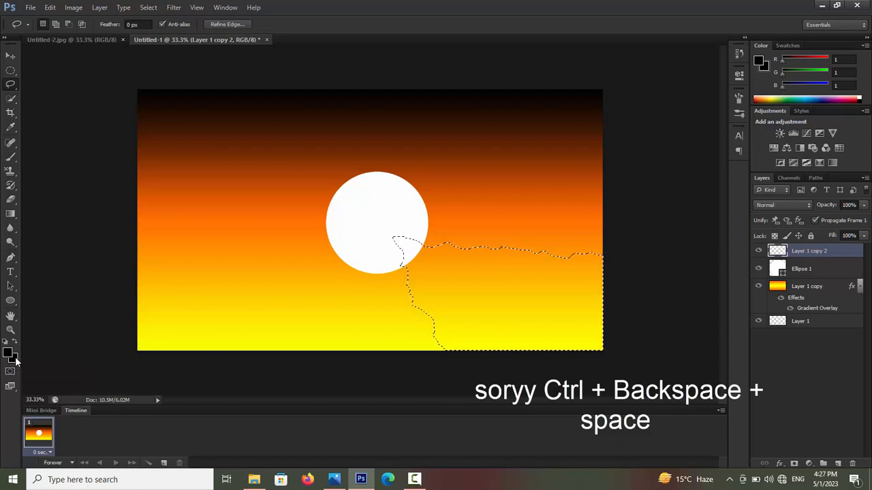
key("ctrl+BackSpace")
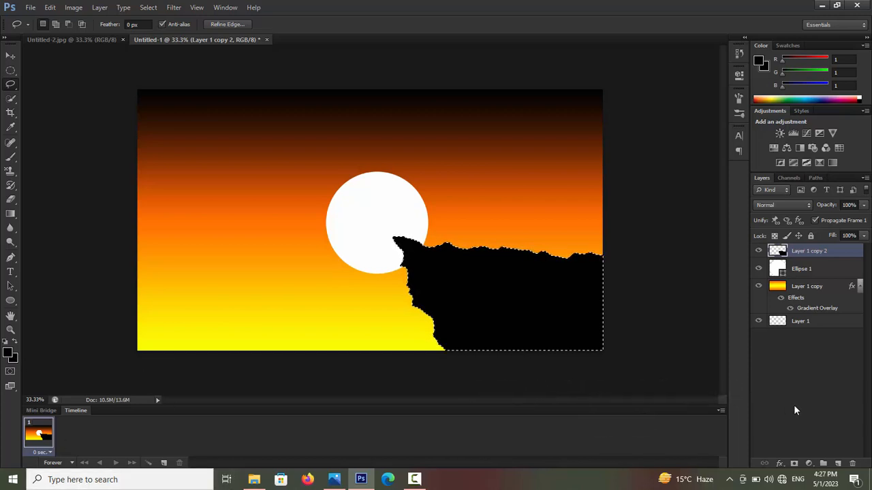
key("ctrl+d")
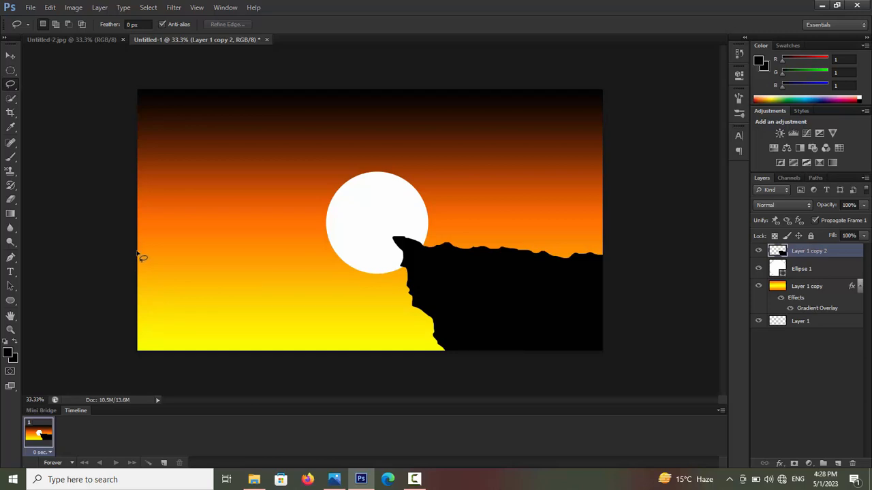
mouse_move(139, 263)
left_mouse_down()
mouse_move(198, 240)
mouse_move(256, 246)
mouse_move(336, 232)
mouse_move(322, 279)
mouse_move(326, 325)
mouse_move(321, 335)
mouse_move(299, 334)
mouse_move(278, 356)
mouse_move(176, 378)
mouse_move(136, 369)
mouse_move(136, 259)
left_mouse_up()
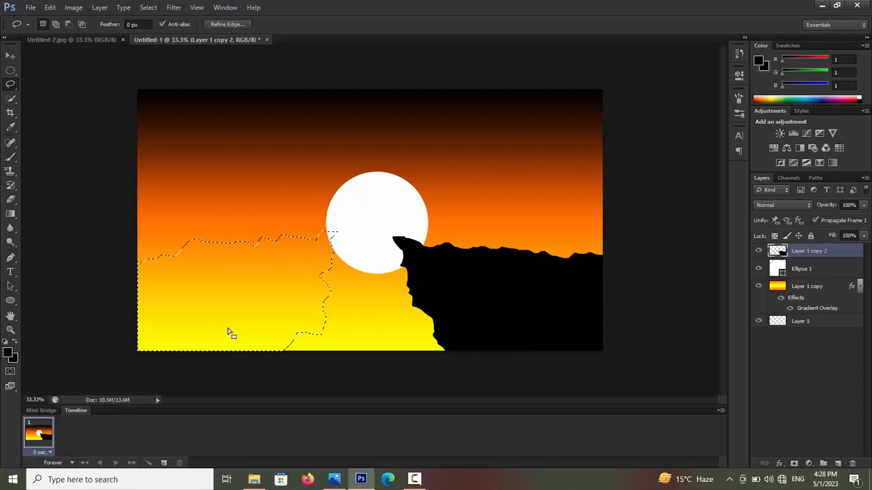
key("alt+BackSpace")
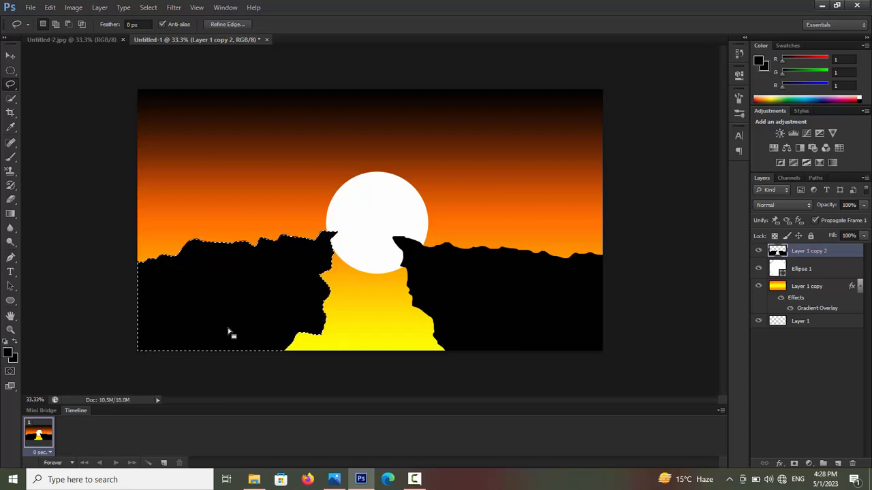
key("Delete")
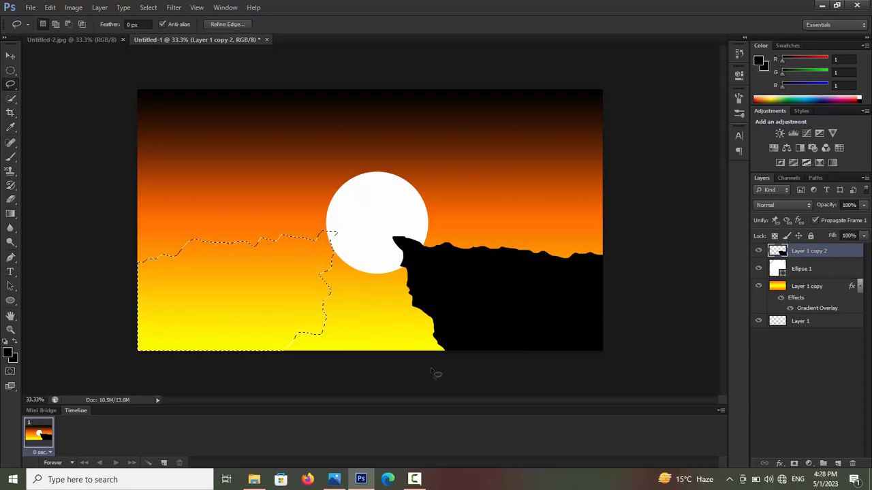
key("ctrl+d")
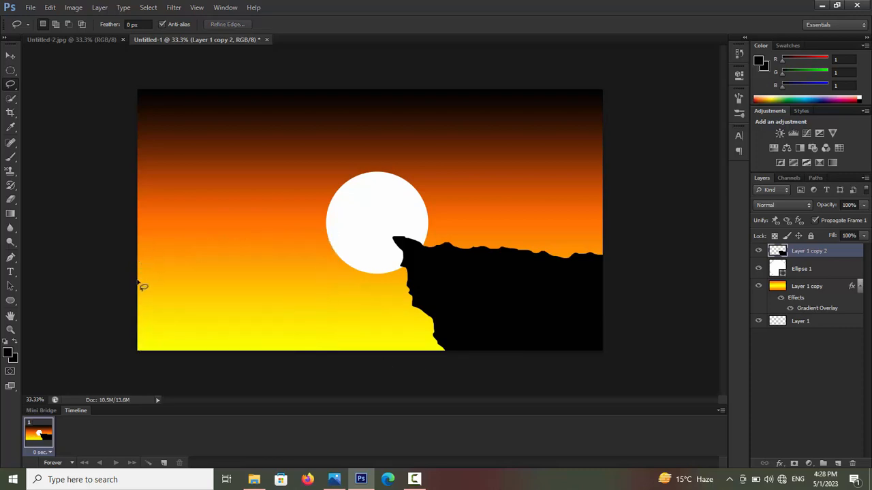
Lasso a jagged cliff from the canvas's left edge to the sun, fill it black, and deselect
mouse_move(153, 275)
left_mouse_down()
mouse_move(239, 268)
mouse_move(339, 238)
mouse_move(351, 246)
mouse_move(334, 300)
mouse_move(348, 360)
mouse_move(237, 381)
mouse_move(146, 386)
mouse_move(92, 364)
mouse_move(90, 282)
left_mouse_up()
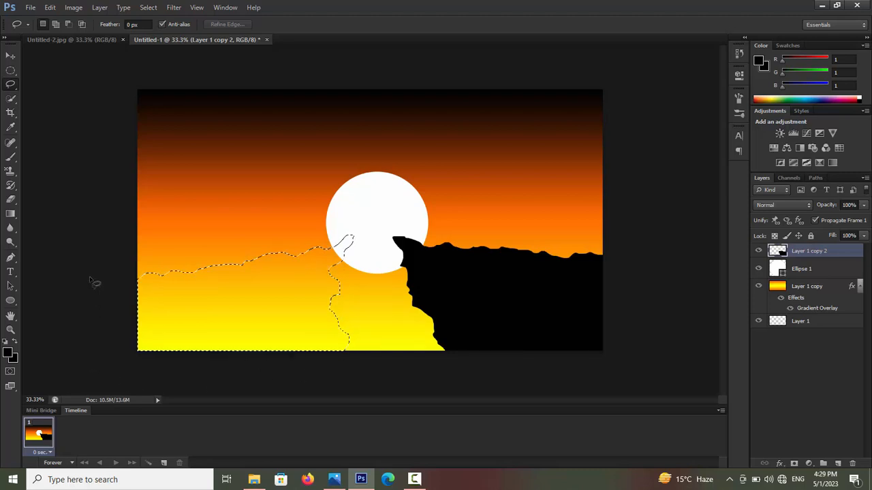
key("alt+BackSpace")
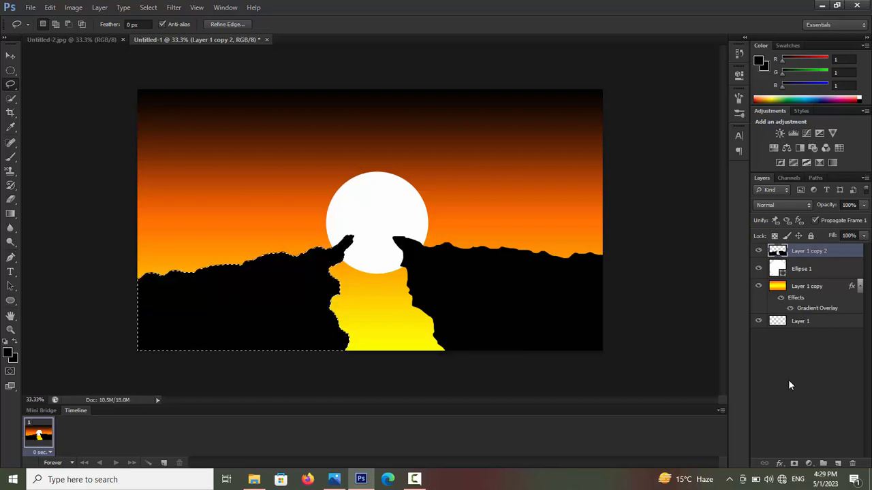
key("ctrl+d")
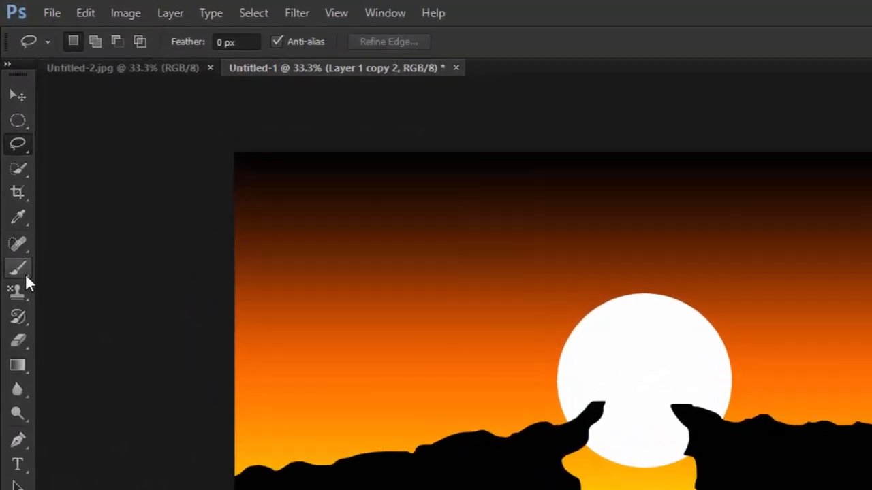
Choose the 55 px star-shaped preset for the Brush Tool and enlarge it to 133 px
left_click(13, 160)
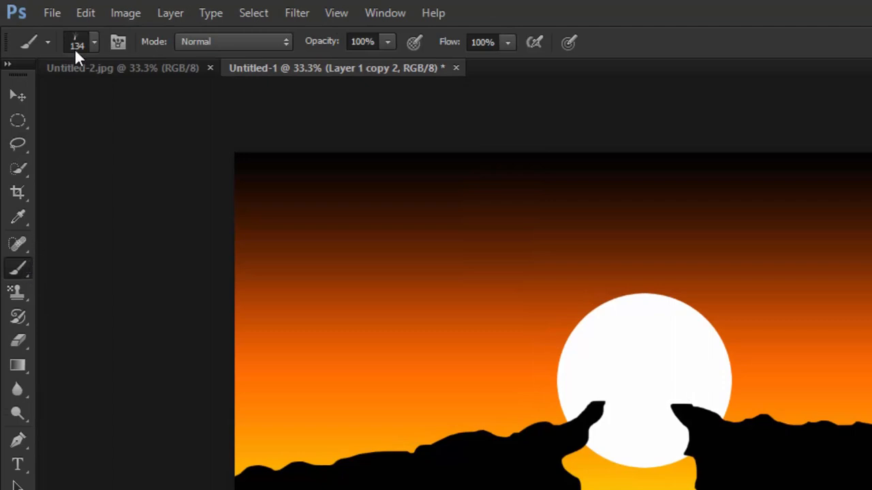
left_click(94, 40)
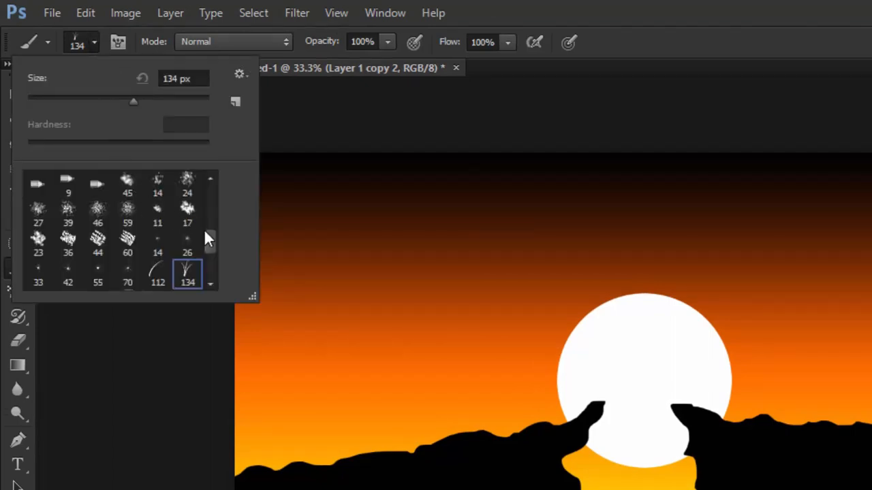
left_click_drag(209, 239, 211, 253)
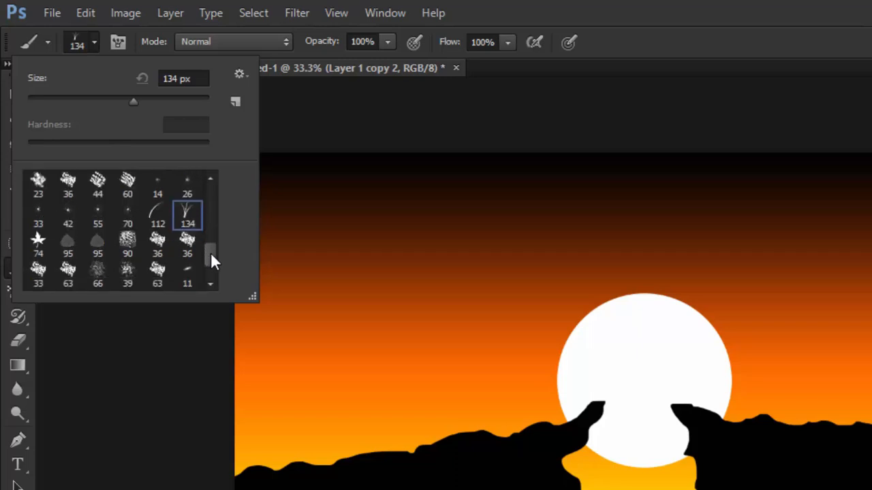
left_click(99, 216)
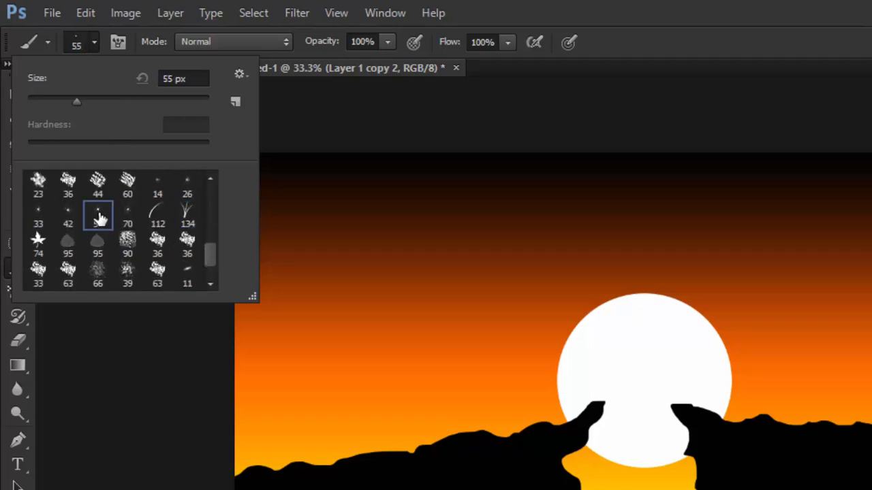
left_click(124, 99)
left_click_drag(130, 101, 134, 102)
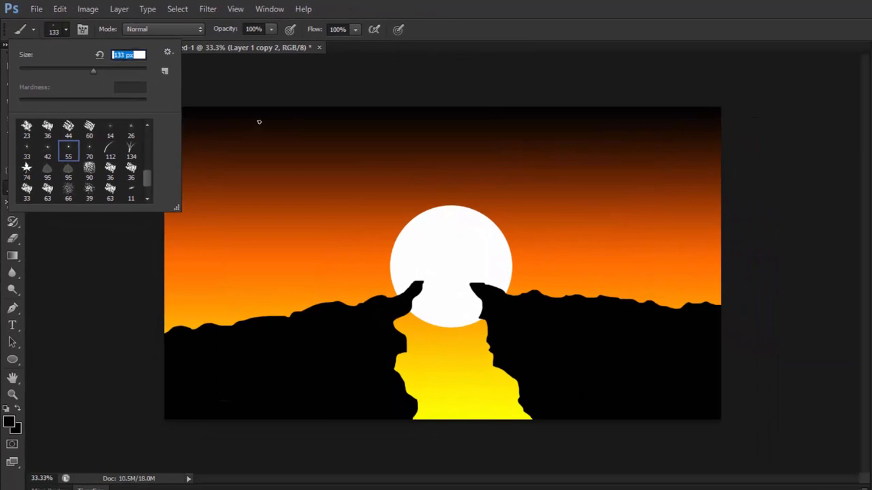
key("Return")
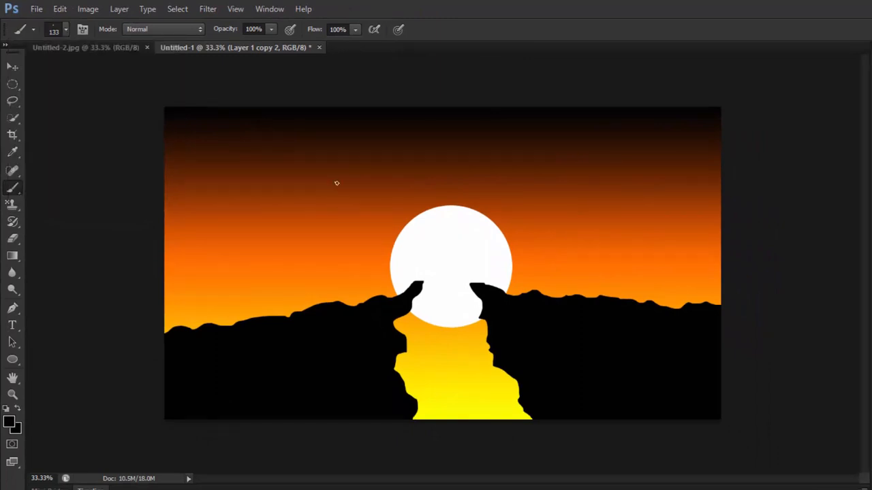
Set the background color to white and the foreground color to near-white fefffe
left_click(18, 429)
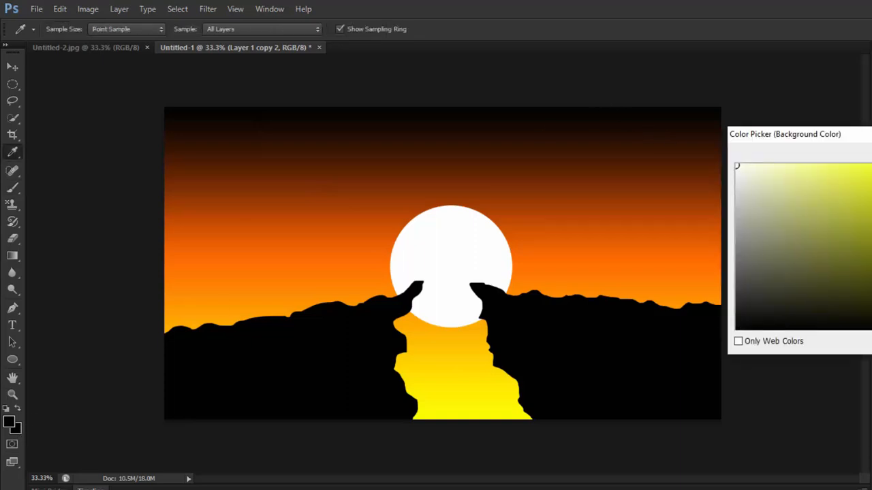
key("Return")
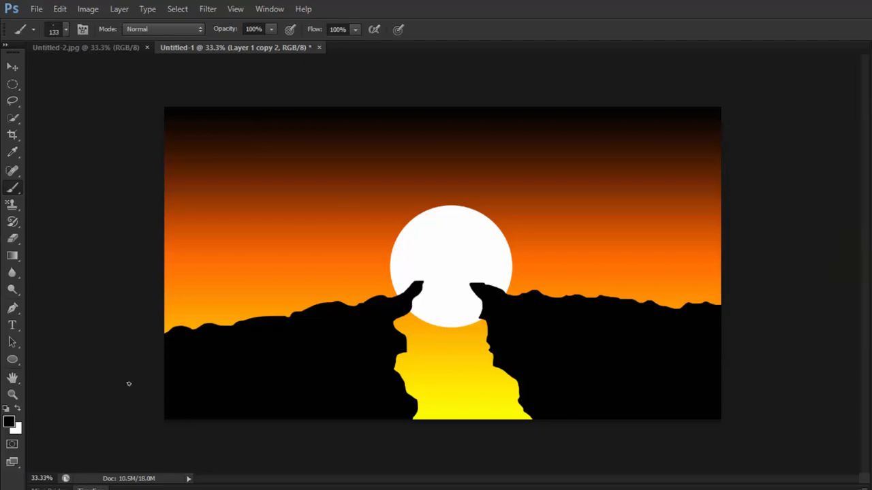
left_click(9, 425)
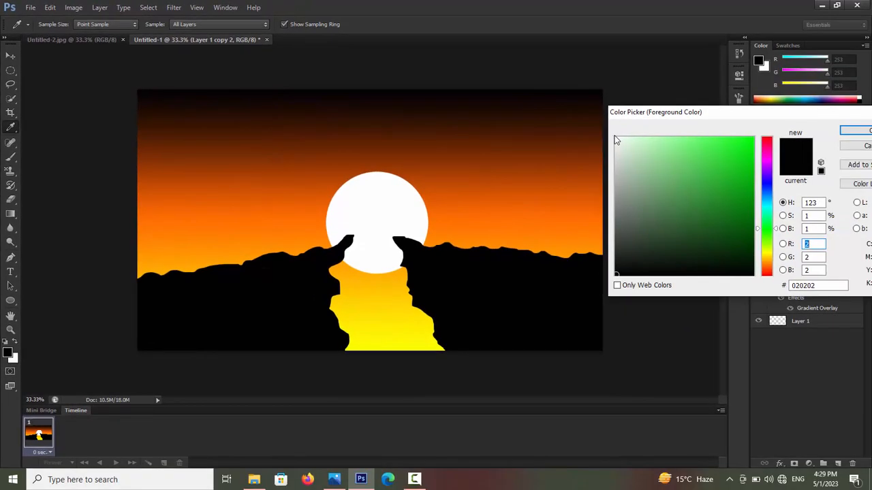
left_click(615, 136)
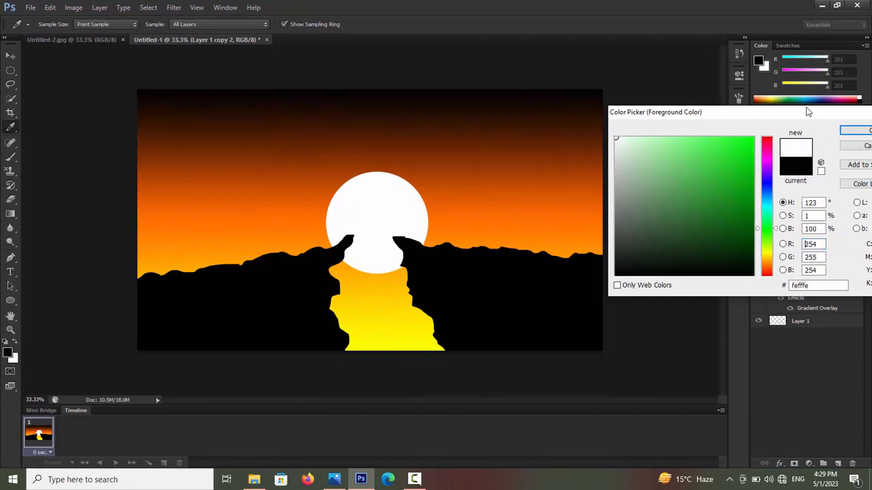
left_click(856, 136)
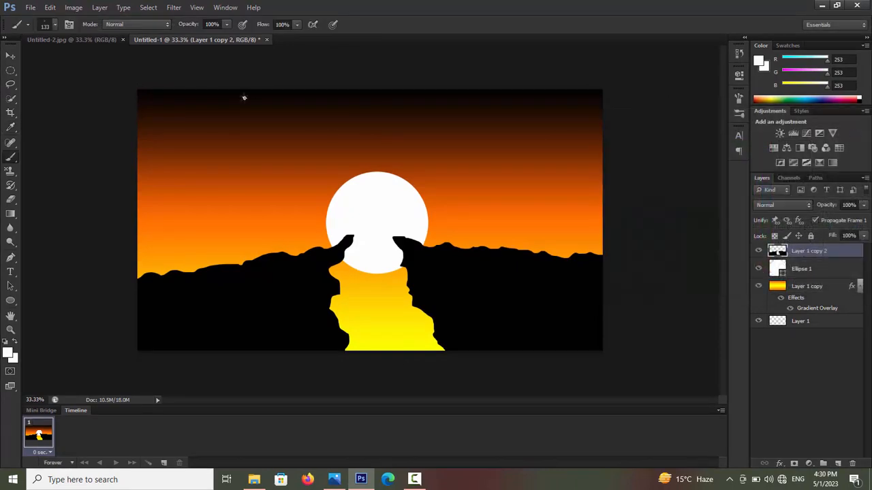
Stamp stars along the top of the sky, reducing the brush to 98 px for additional smaller ones
left_click(570, 100)
left_click(143, 100)
left_click(54, 25)
left_click(70, 59)
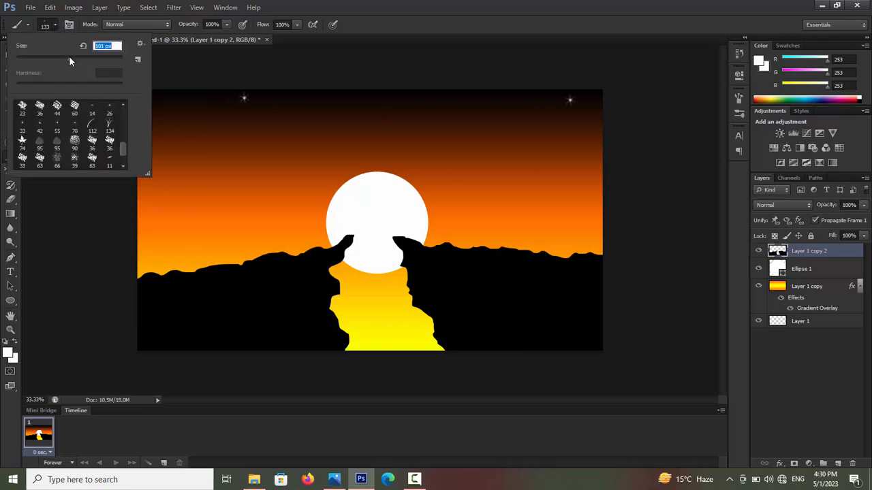
left_click(67, 58)
left_click(189, 99)
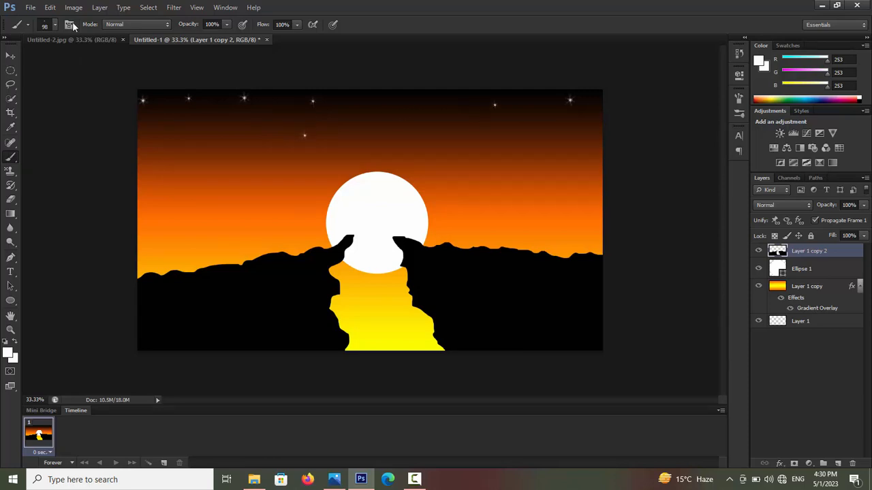
Stamp more small white stars across the upper sky, reducing the brush to 79 px and then 56 px
left_click(55, 24)
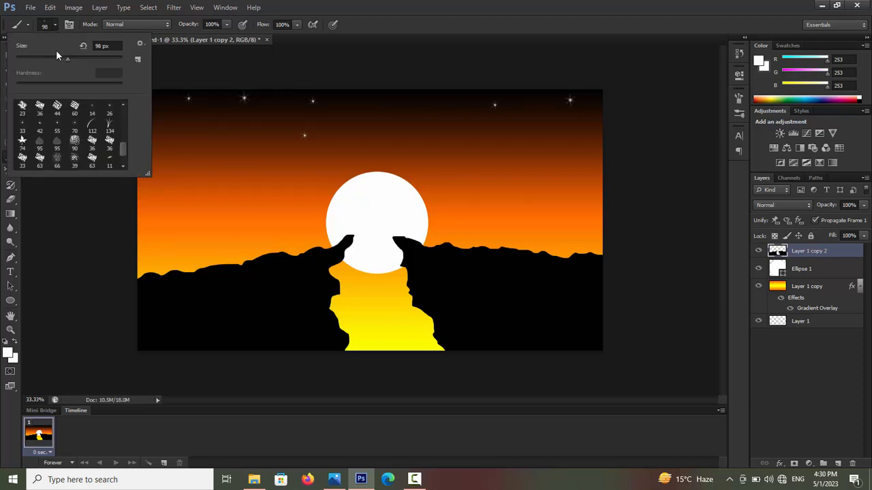
left_click(57, 58)
left_click(404, 103)
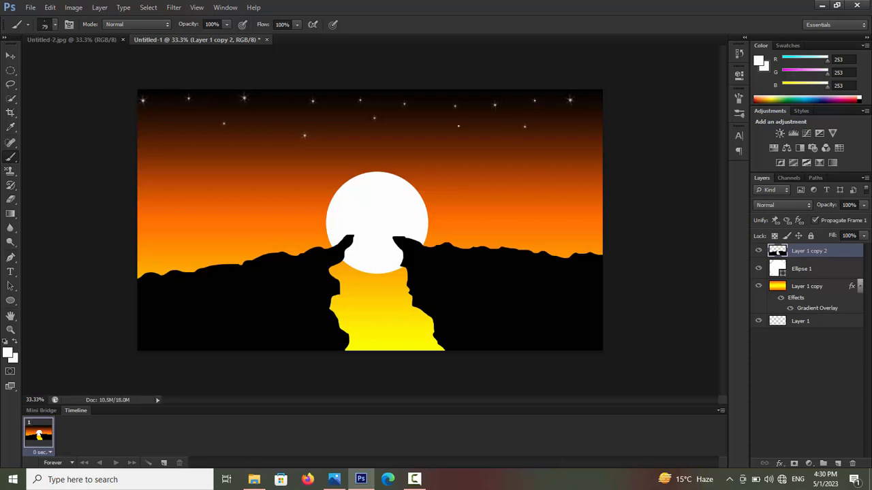
left_click(54, 24)
left_click(49, 57)
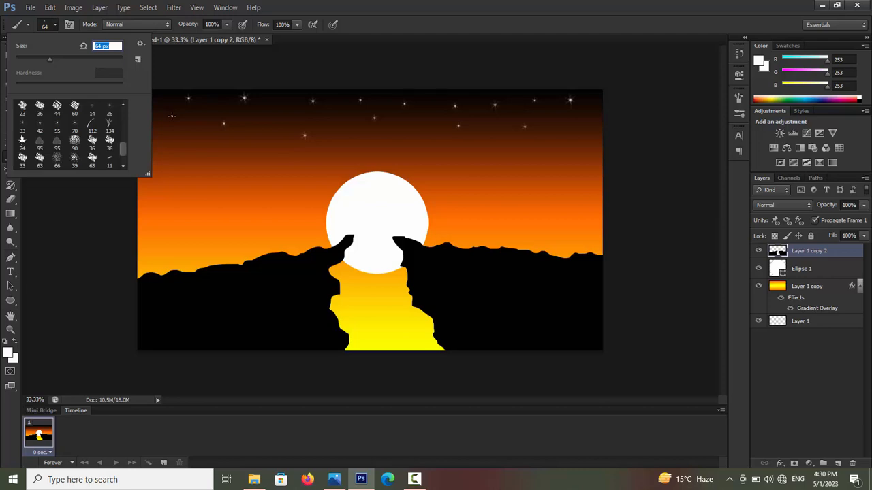
left_click_drag(46, 60, 43, 60)
key("Return")
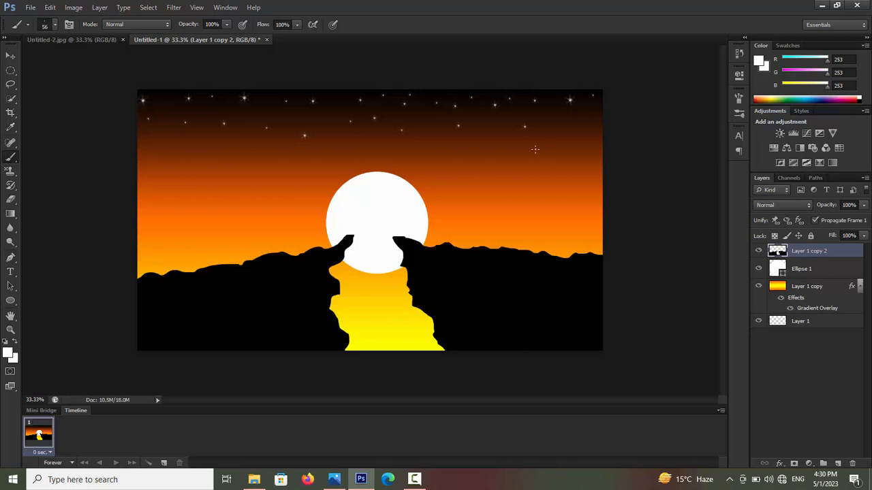
Draw a flower-with-leaves custom shape about 205 × 191 px in the sky above the left cliff
left_click(10, 300)
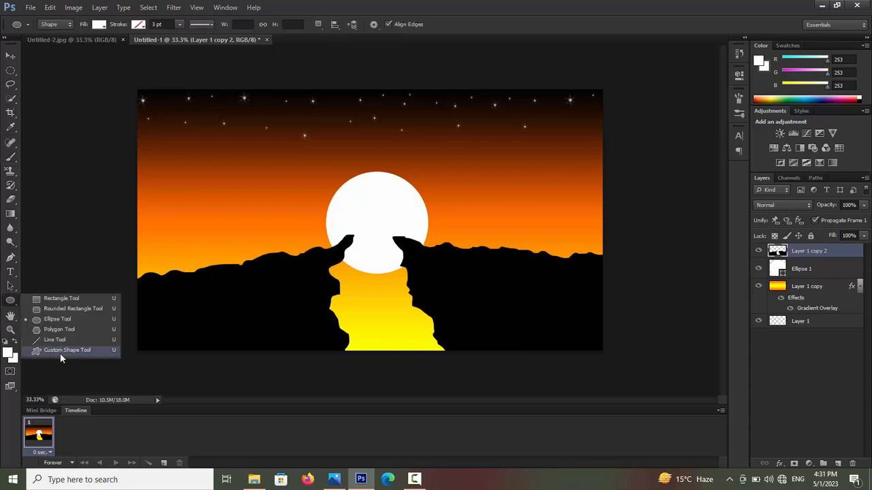
left_click(61, 351)
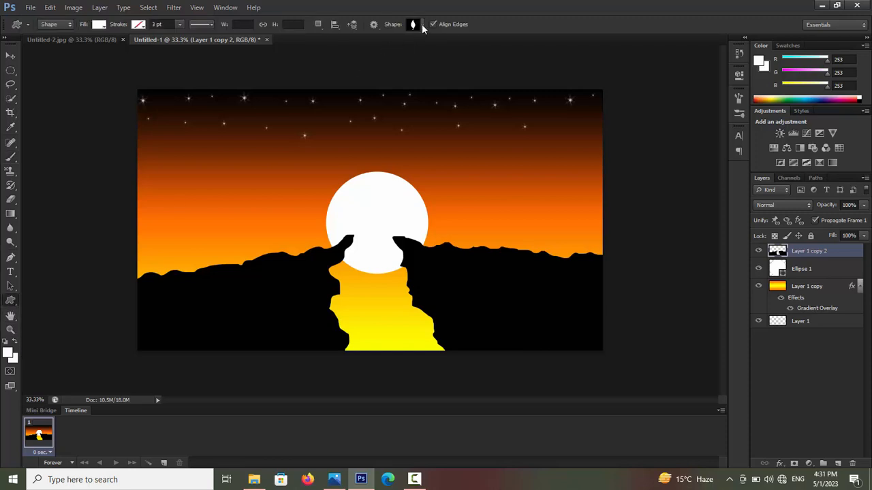
left_click(422, 24)
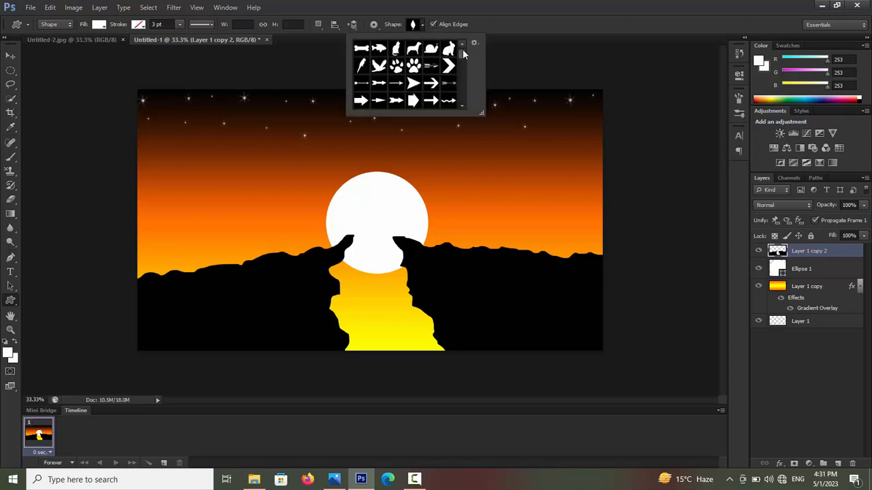
left_click_drag(463, 50, 462, 66)
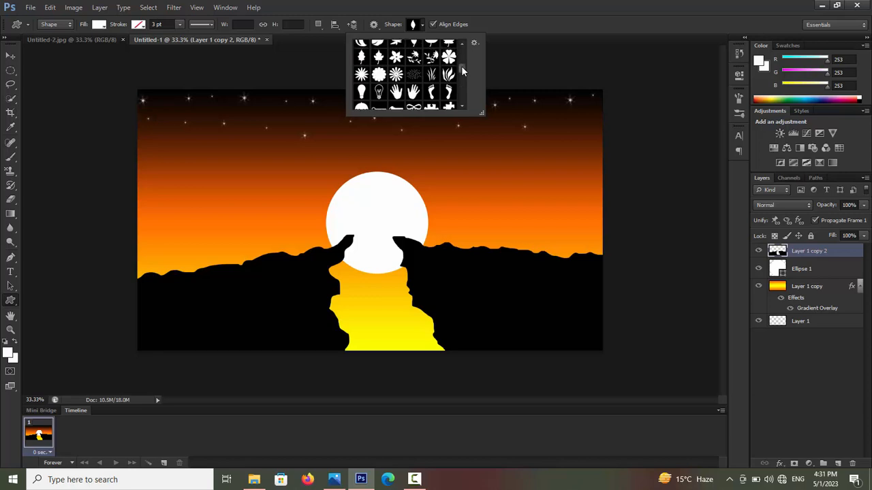
left_click(415, 61)
left_click_drag(259, 192, 293, 234)
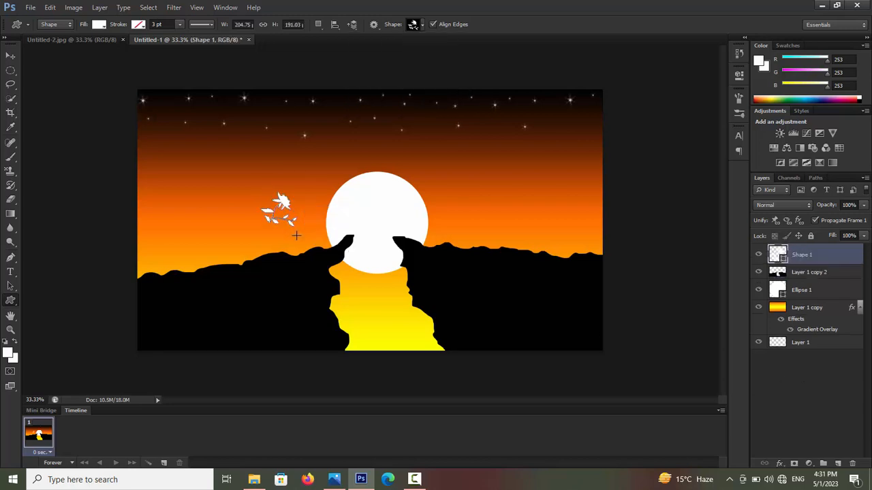
Change the flower shape's fill color to black
double_click(776, 253)
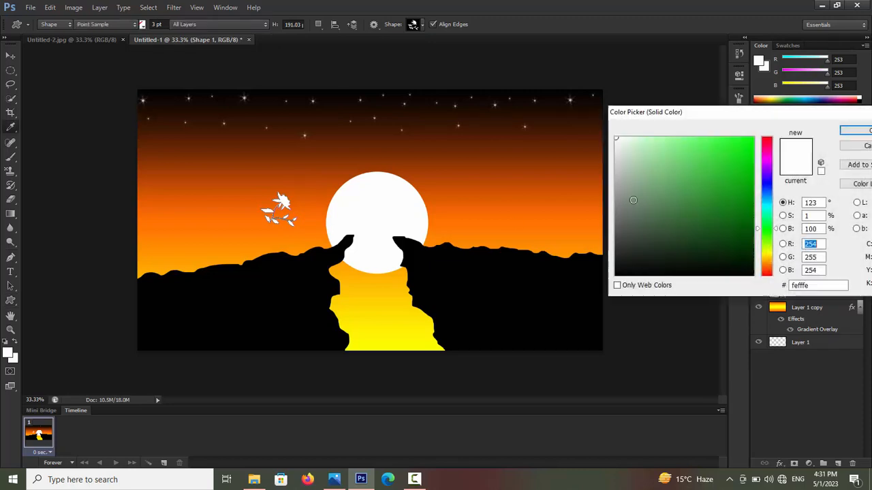
left_click(616, 274)
left_click(846, 132)
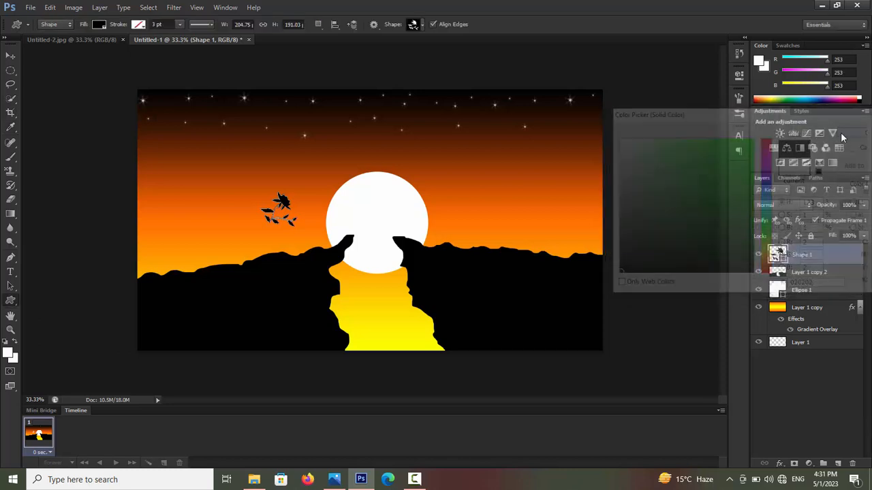
Move the black flower onto the left cliff's tip in front of the sun and place its layer below Layer 1 copy 2
left_click(10, 55)
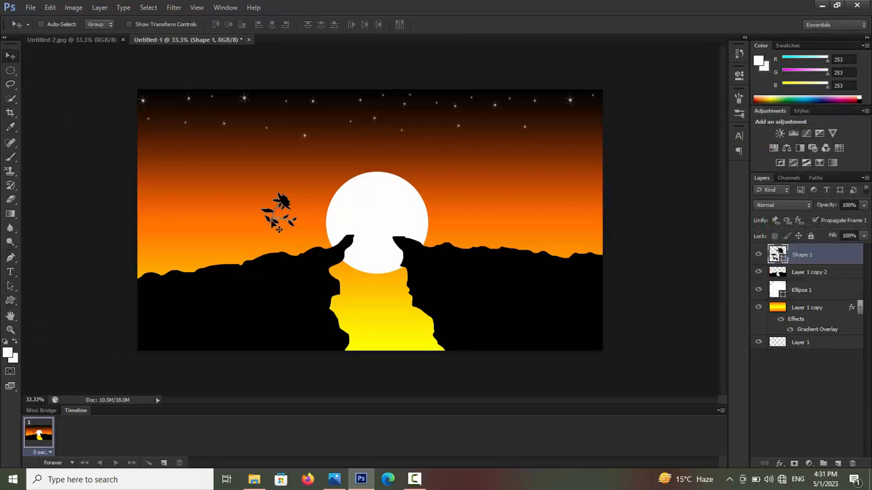
left_click_drag(278, 229, 353, 233)
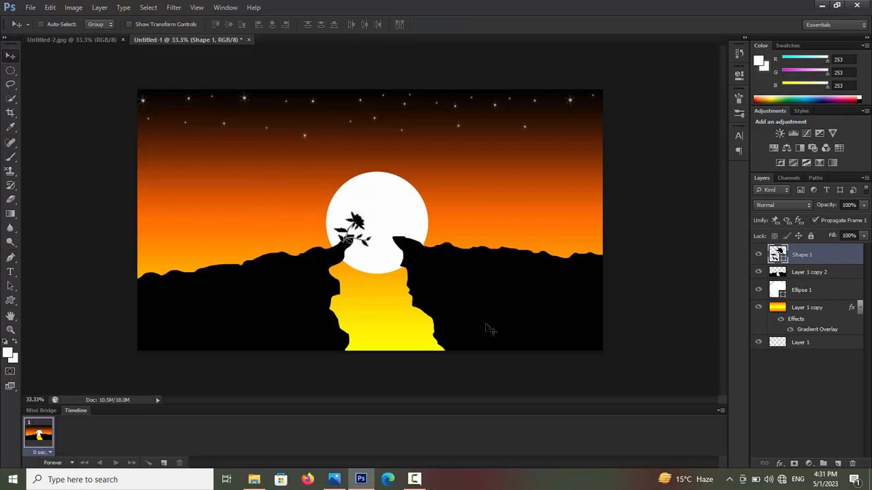
left_click(822, 379)
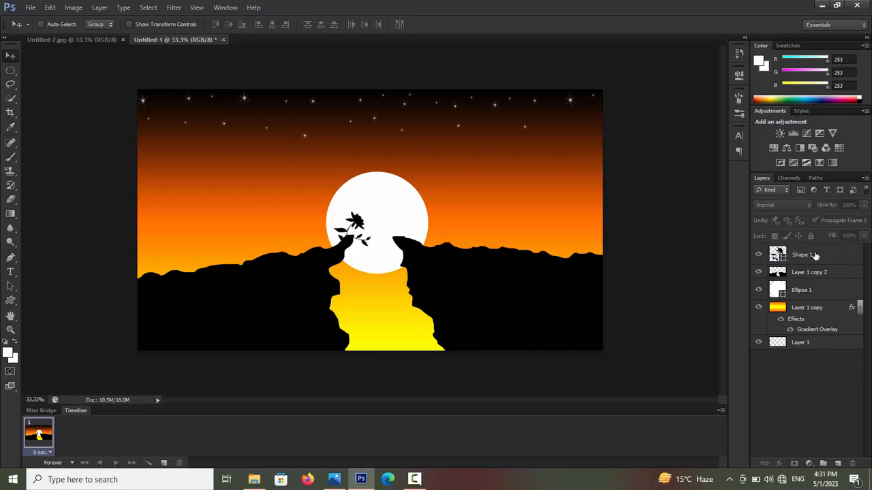
left_click_drag(816, 254, 812, 277)
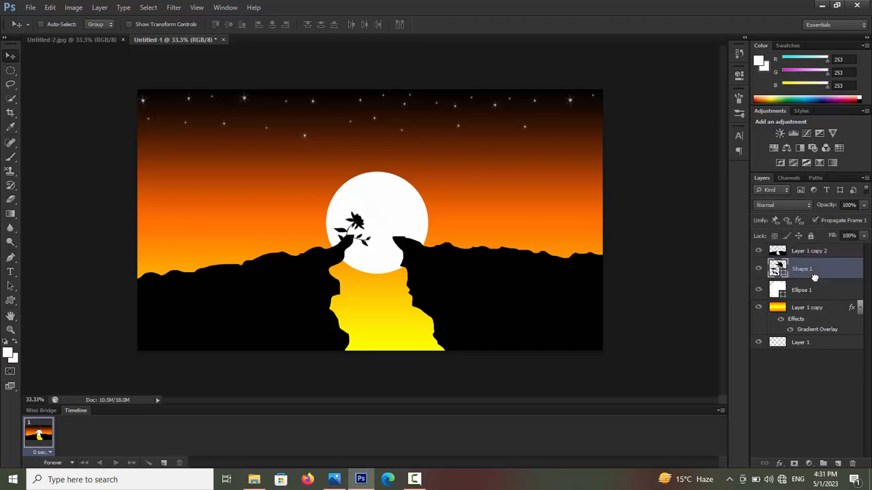
left_click(799, 382)
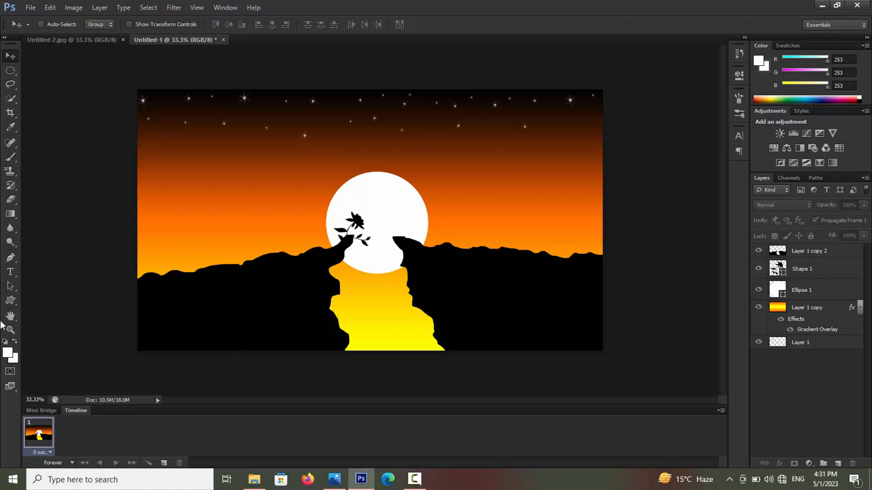
Draw the other flower-with-leaves custom shape, about 198 × 186 px, on the right cliff
left_click(15, 302)
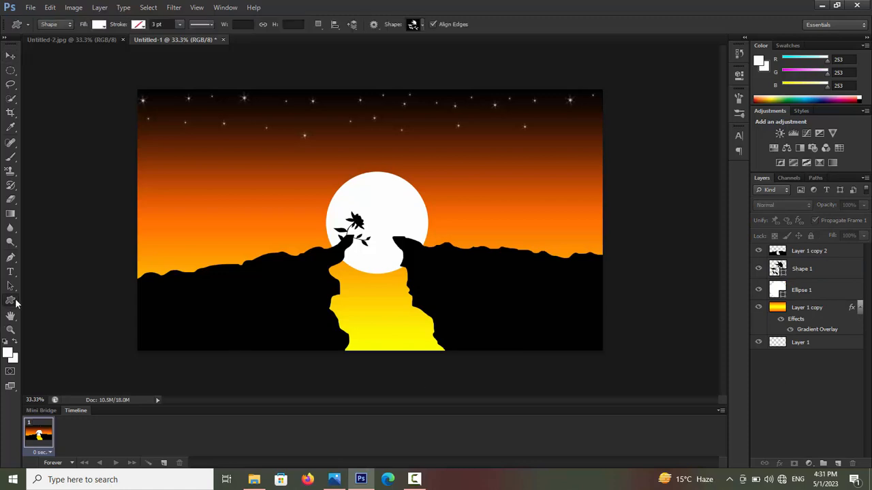
left_click(423, 25)
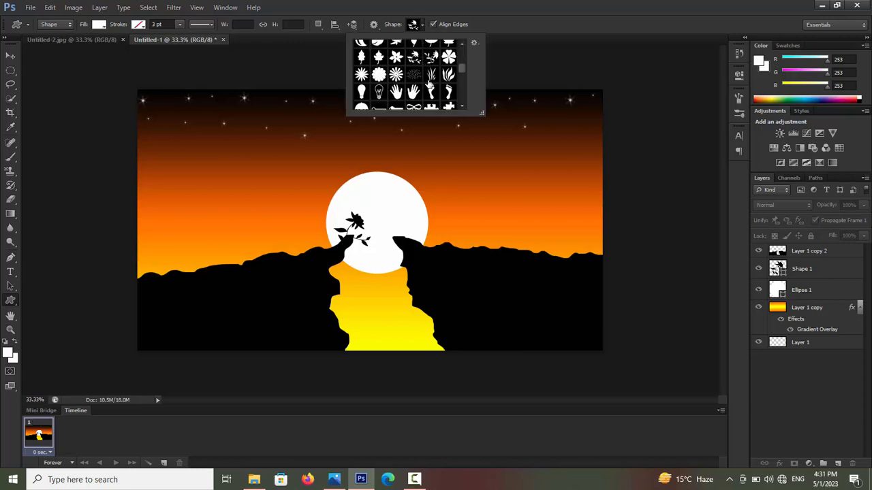
left_click(432, 58)
left_click(474, 221)
left_click_drag(475, 221, 529, 255)
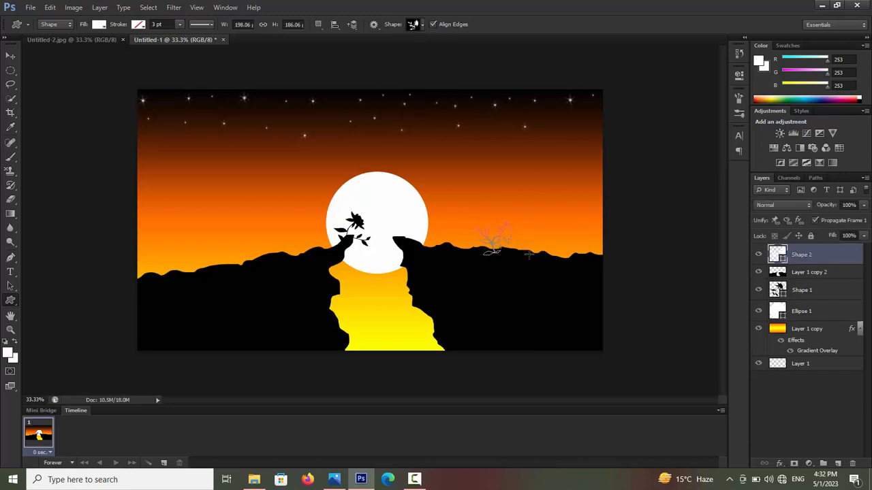
Change the right cliff flower's fill color to near-black 010101
double_click(778, 255)
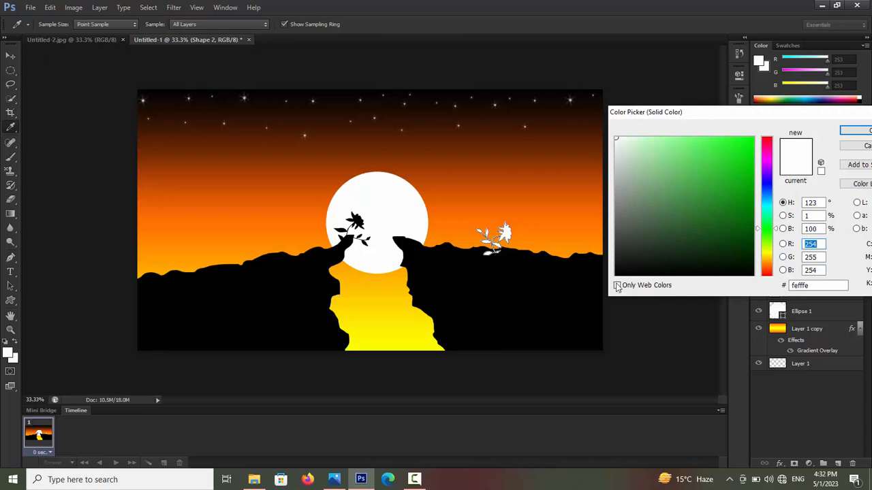
left_click(616, 275)
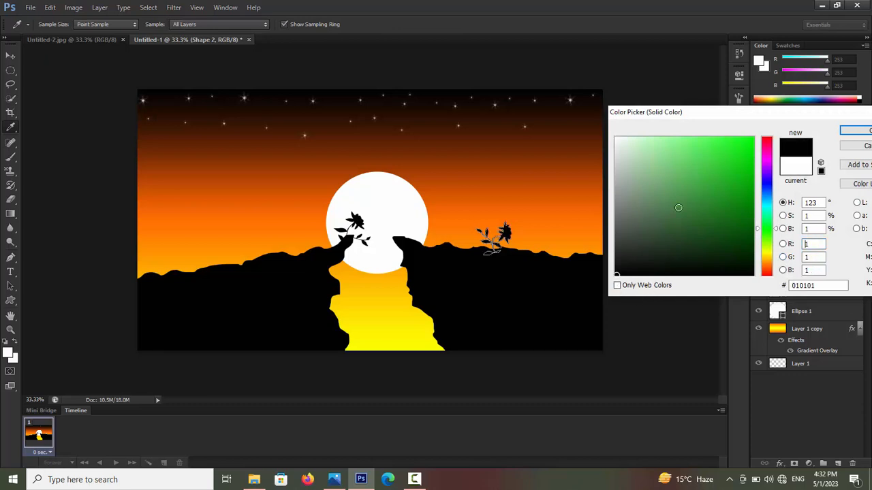
left_click(853, 132)
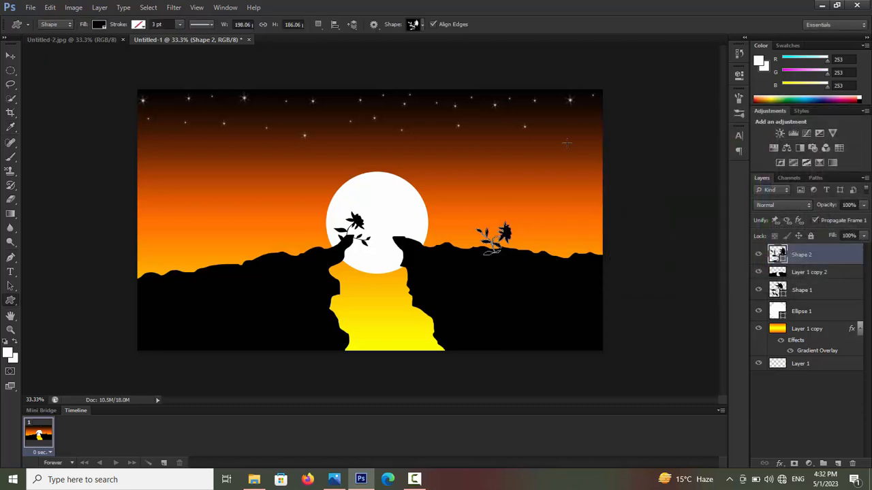
Flip the right cliff flower horizontally and apply the transformation
key("ctrl+t")
right_click(494, 230)
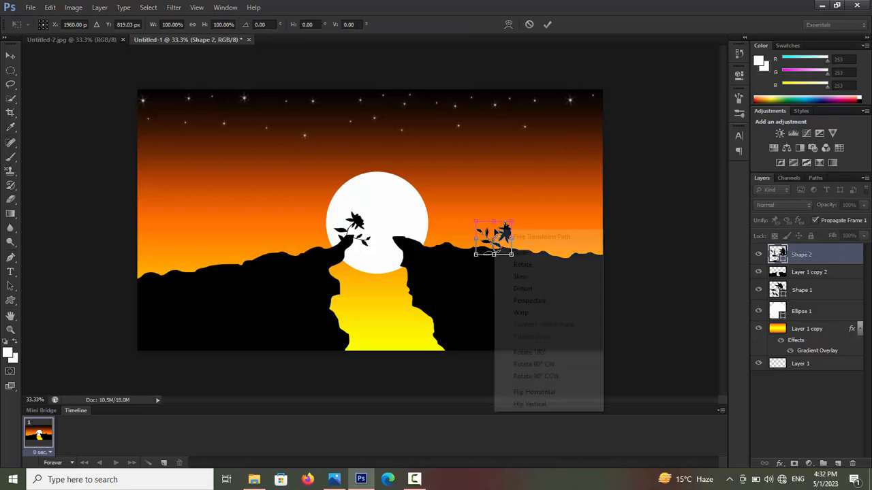
left_click(544, 395)
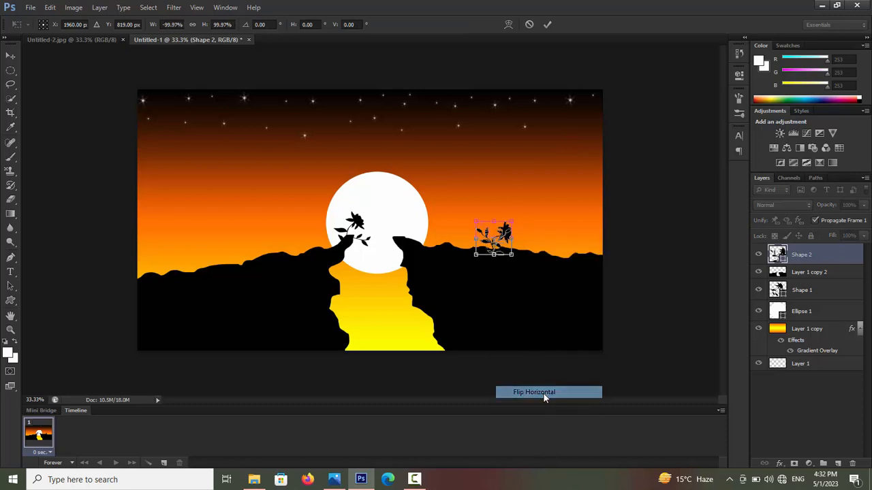
left_click(10, 58)
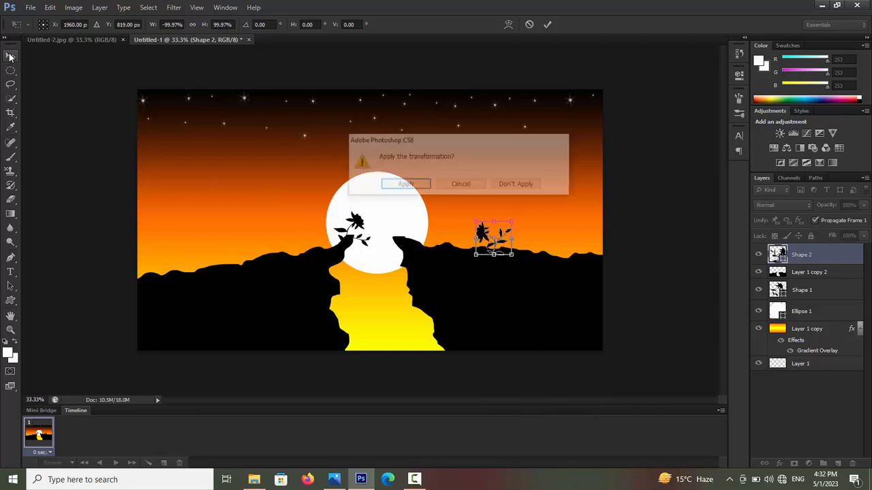
left_click(404, 186)
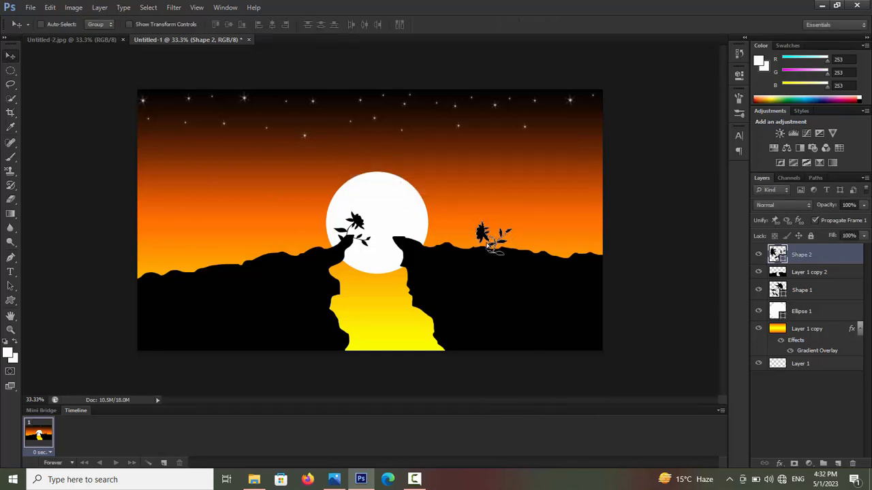
Move the flipped flower left along the cliff until it stands beside the sun, and place its layer below Layer 1 copy 2
left_click_drag(489, 238, 450, 235)
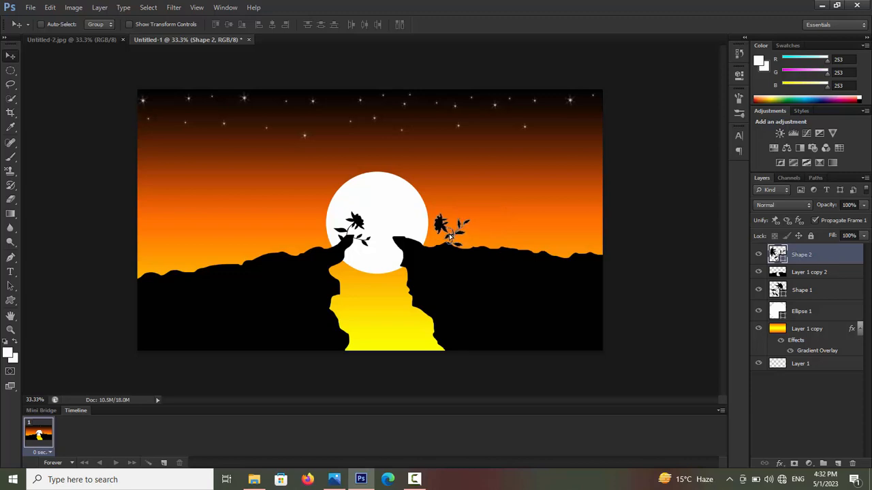
key("Left")
key("Left")
key("Left")
key("Left")
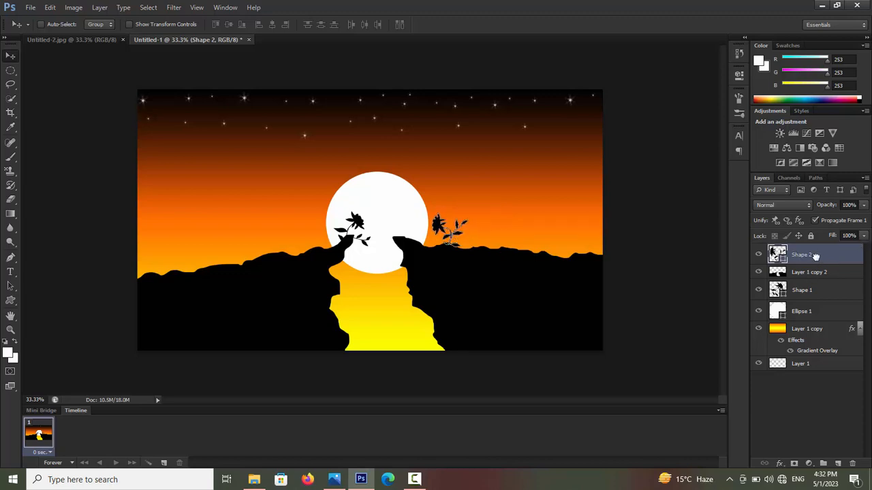
left_click_drag(815, 255, 813, 281)
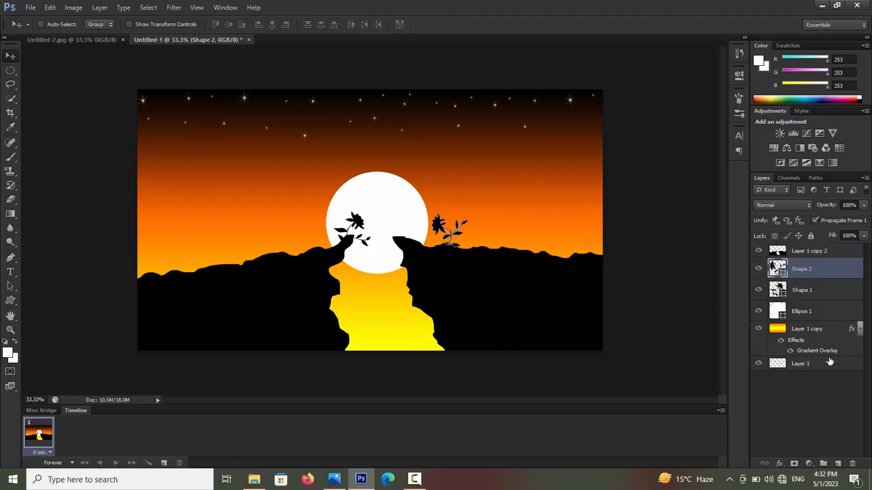
left_click(809, 409)
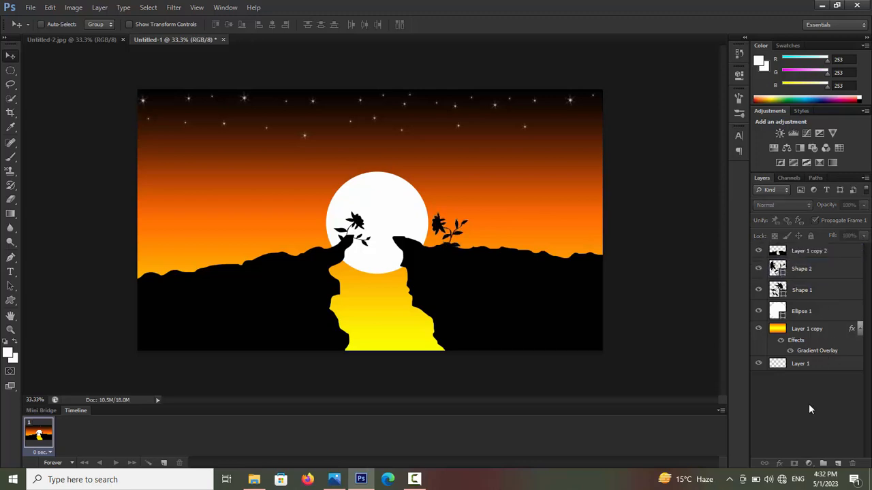
Duplicate the Shape 2 flower layer and shift the copy right along the cliff so it stands beside the original
right_click(448, 233)
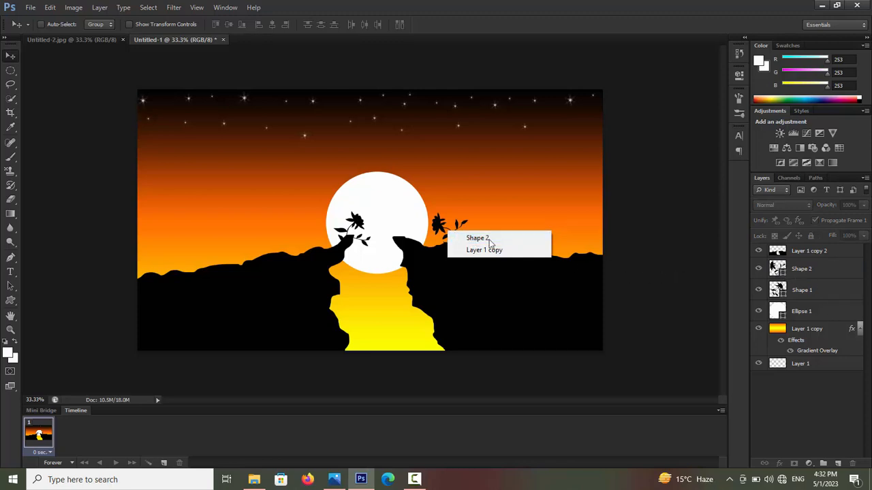
left_click(810, 267)
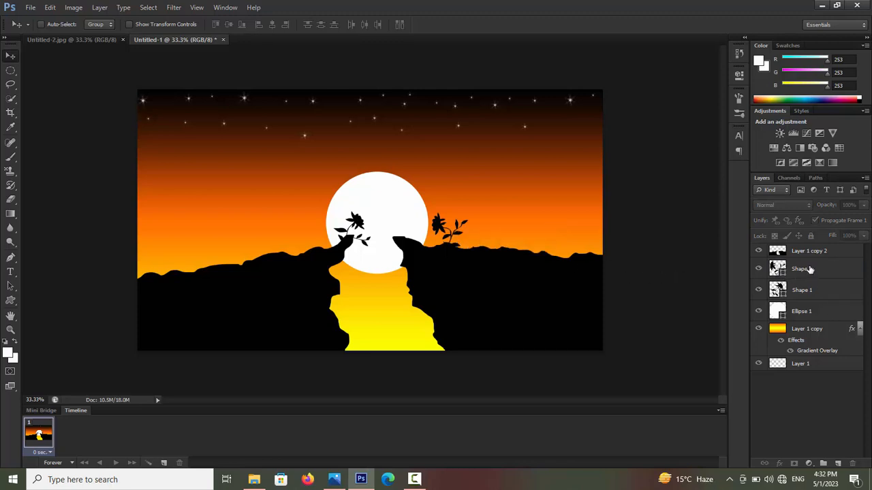
double_click(810, 269)
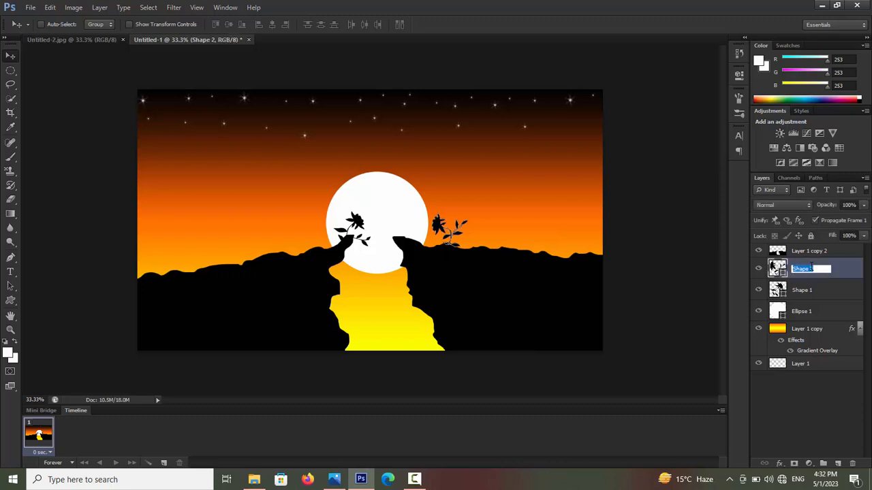
left_click(852, 276)
key("ctrl+j")
key("shift+Right")
key("shift+Right")
key("shift+Right")
key("shift+Right")
key("shift+Right")
key("shift+Right")
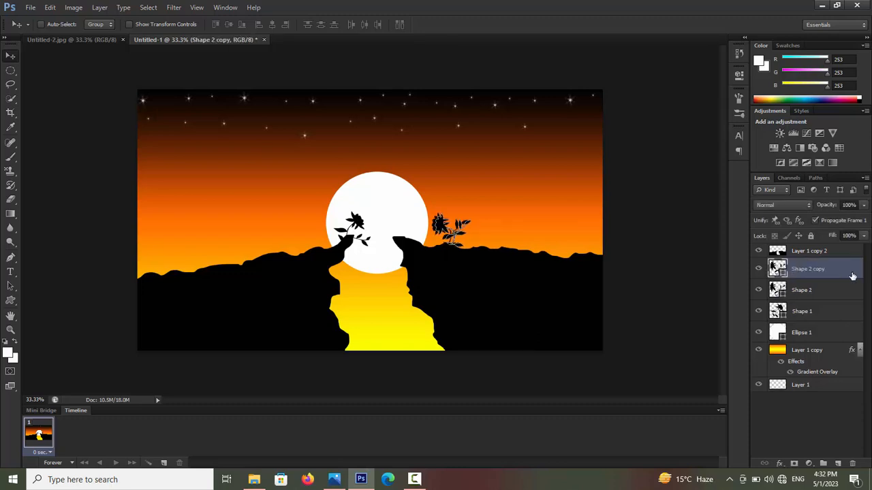
key("shift+Right")
key("shift+Right")
key("shift+Right")
key("shift+Right")
key("shift+Right")
key("shift+Right")
key("shift+Right")
key("shift+Right")
key("shift+Right")
key("shift+Right")
key("shift+Right")
key("shift+Right")
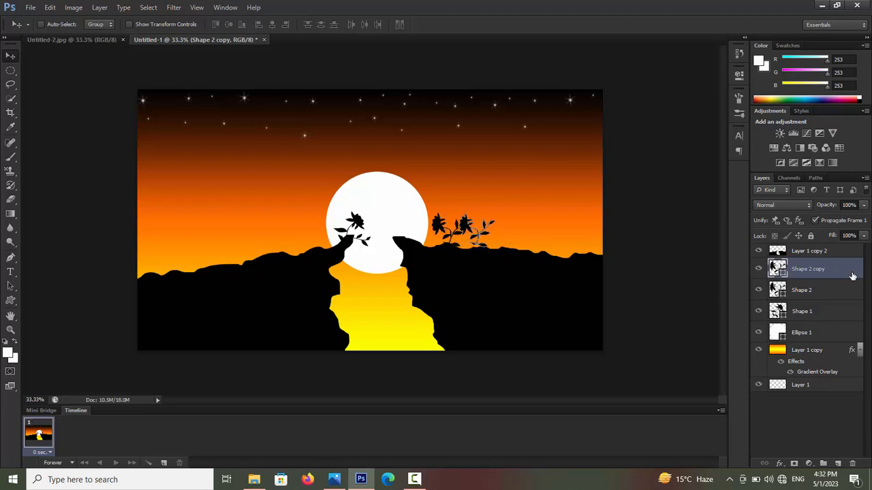
Shift the Shape 2 copy flower farther right along the cliff, clear of the original flower
key("shift+Right")
key("shift+Right")
key("shift+Right")
key("shift+Right")
key("shift+Right")
key("shift+Right")
key("shift+Right")
key("shift+Right")
key("shift+Right")
key("shift+Right")
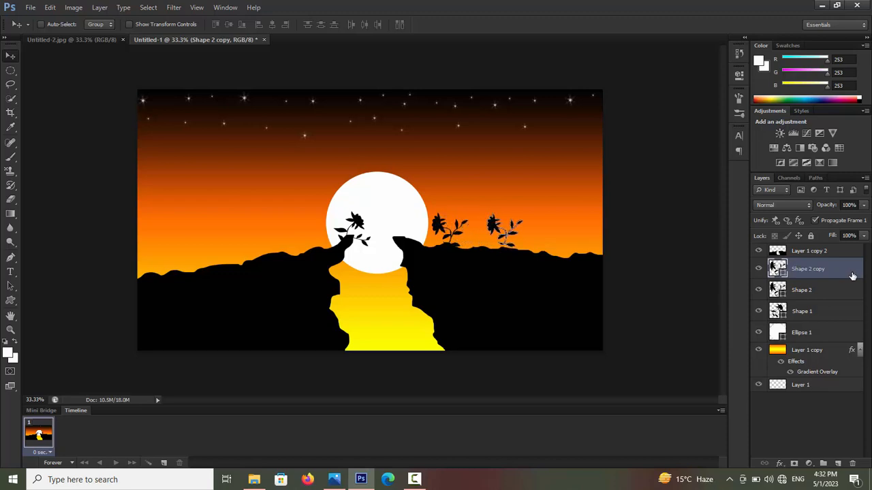
Flip the Shape 2 copy flower horizontally, scale it to about 70%, and set it on the cliff just right of the original flower
key("ctrl+t")
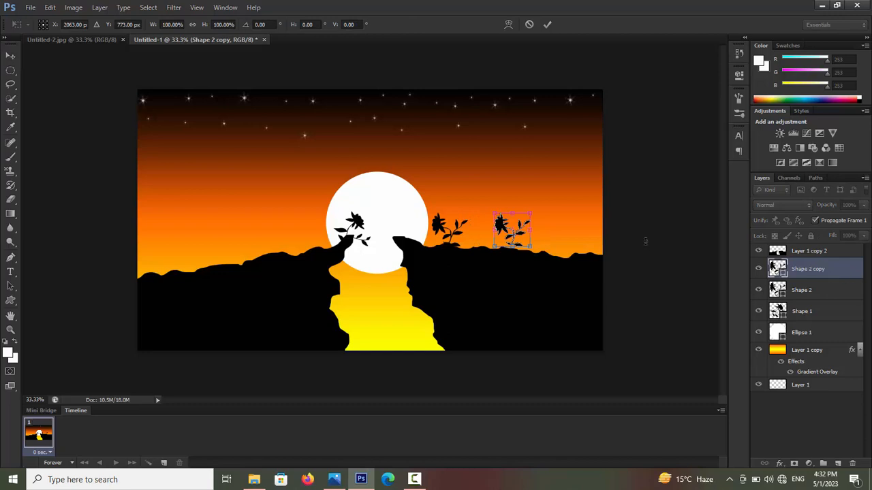
right_click(517, 229)
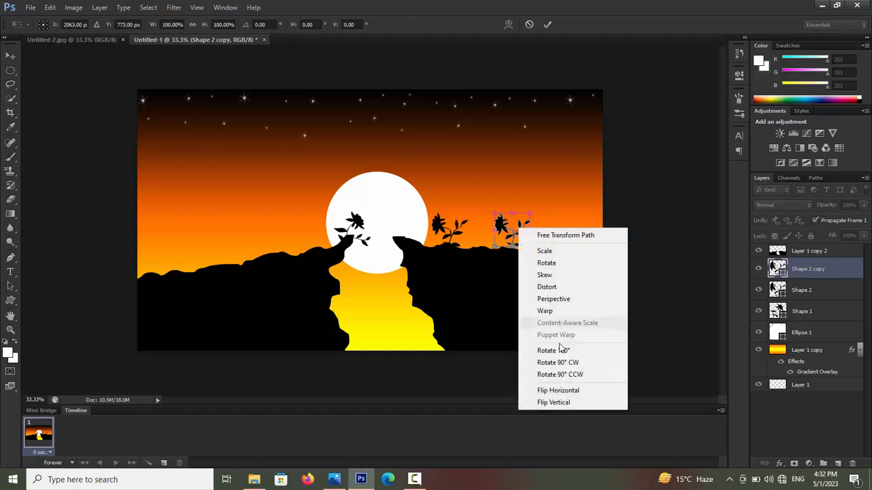
left_click(557, 392)
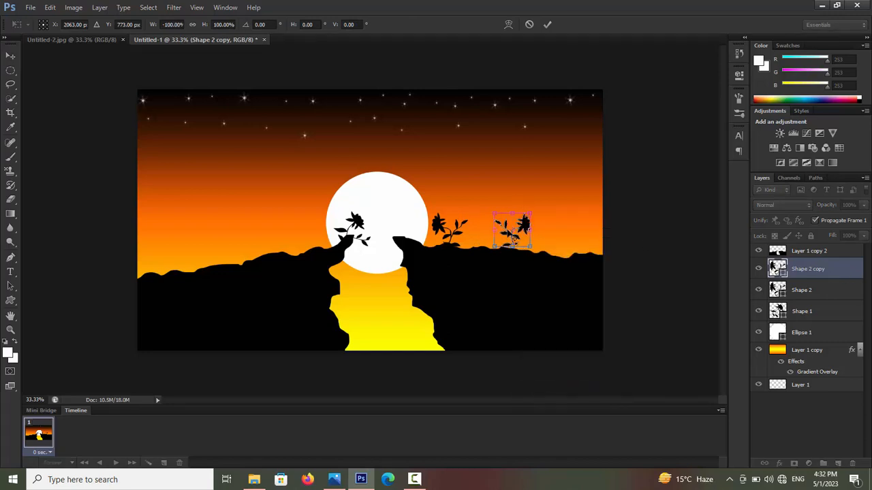
left_click_drag(528, 229, 490, 222)
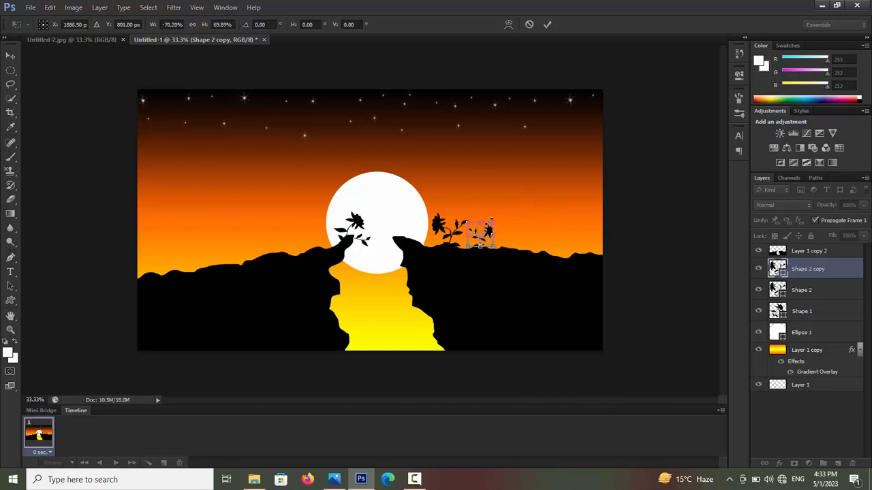
left_click(9, 56)
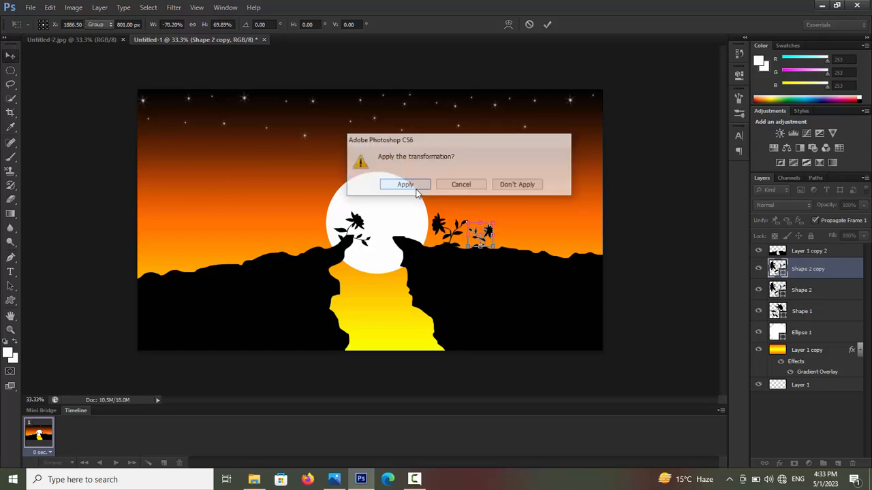
left_click(406, 185)
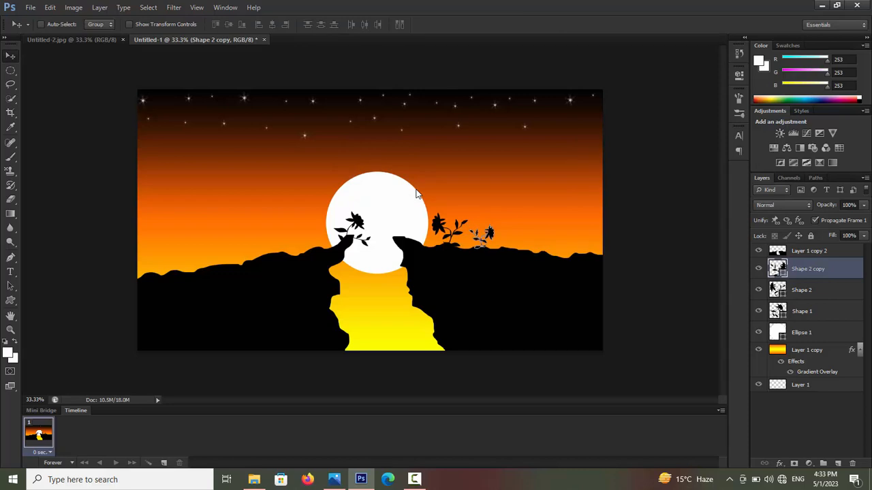
left_click(823, 420)
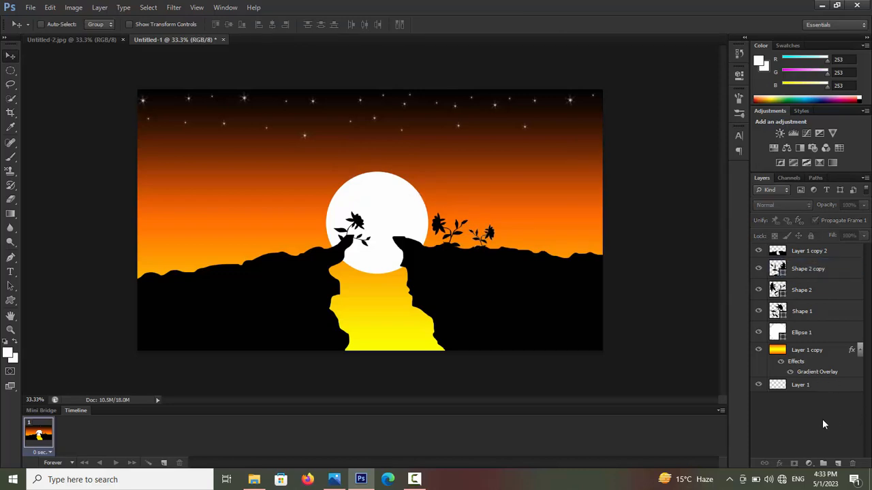
Duplicate the small Shape 2 copy flower and move the duplicate onto the far left part of the left cliff
right_click(482, 241)
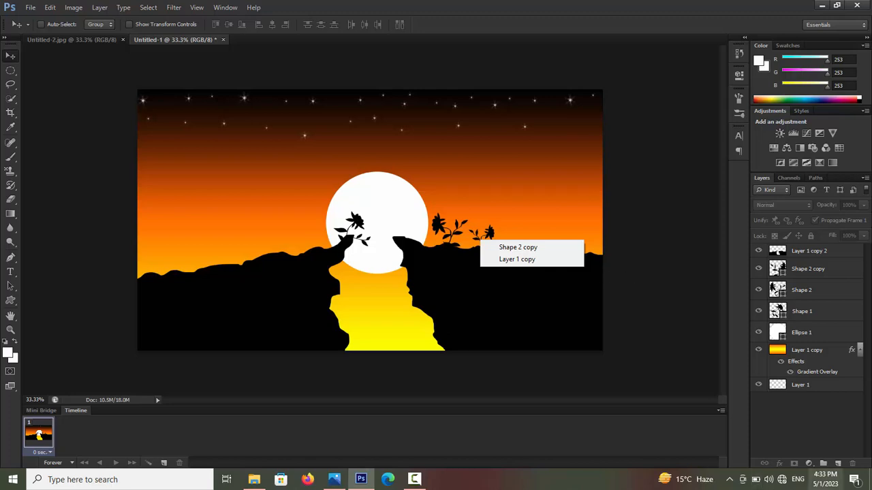
left_click(810, 270)
left_click(810, 269)
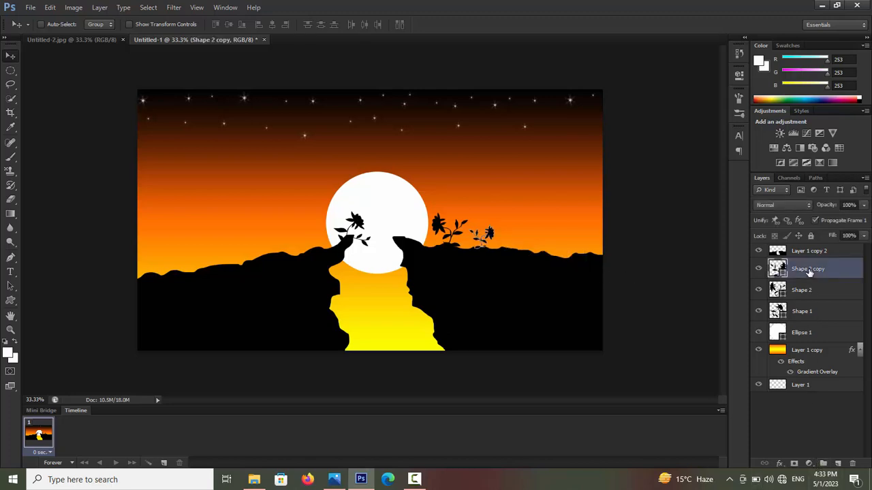
key("ctrl+j")
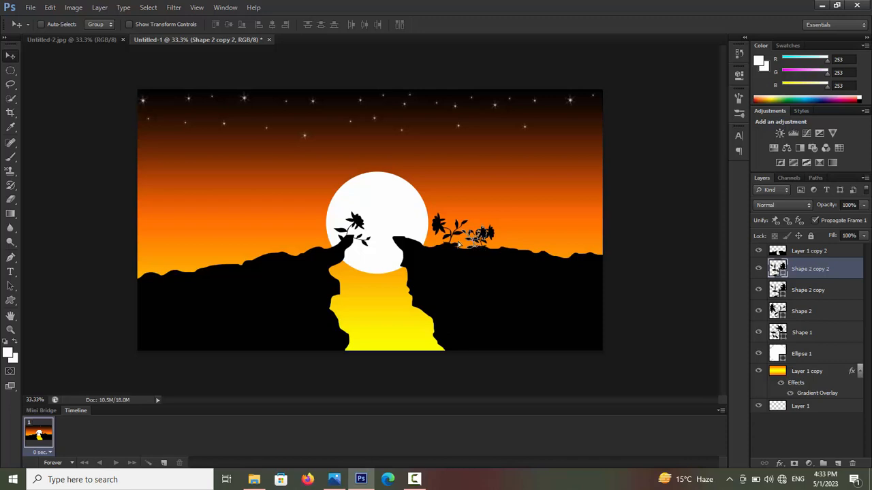
left_click_drag(481, 249, 192, 269)
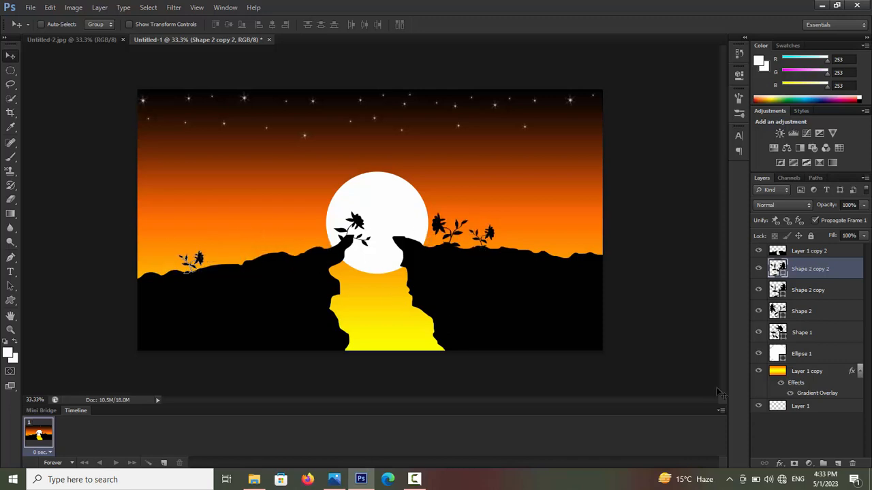
left_click(811, 433)
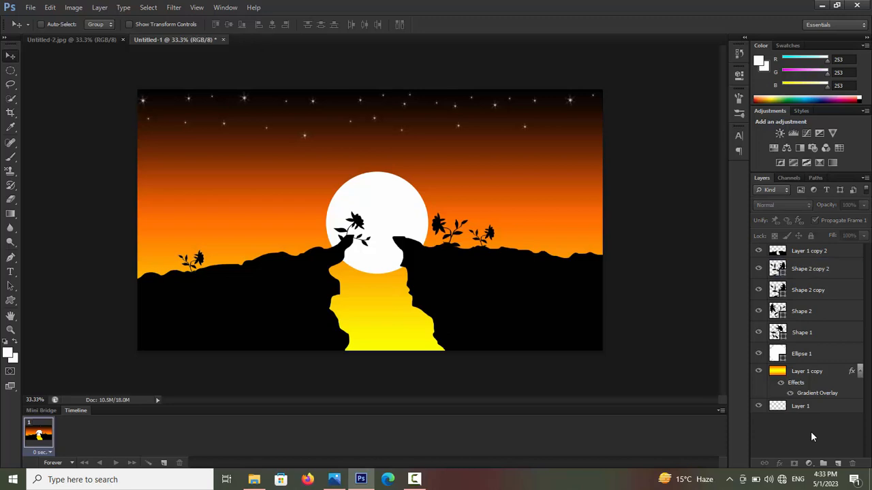
Select the Layer 1 copy 2 cliff layer and choose the 134 px grass preset for the Brush tool
left_click(811, 252)
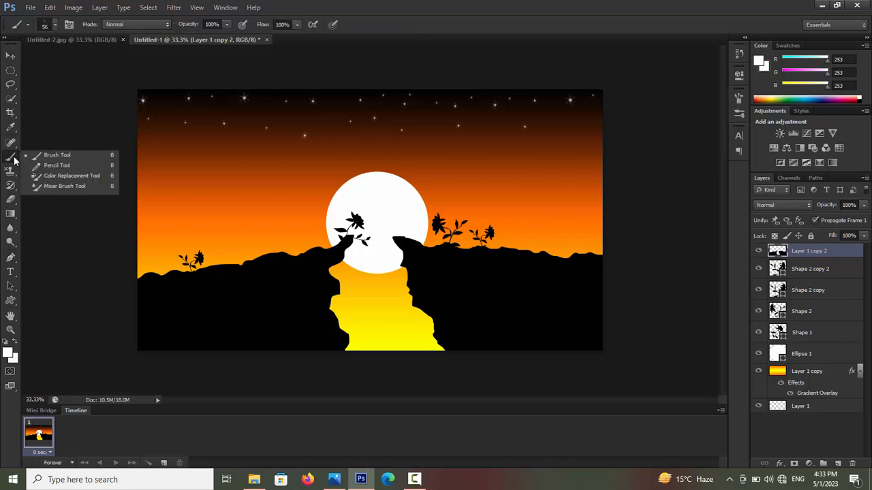
left_click(11, 157)
left_click(55, 25)
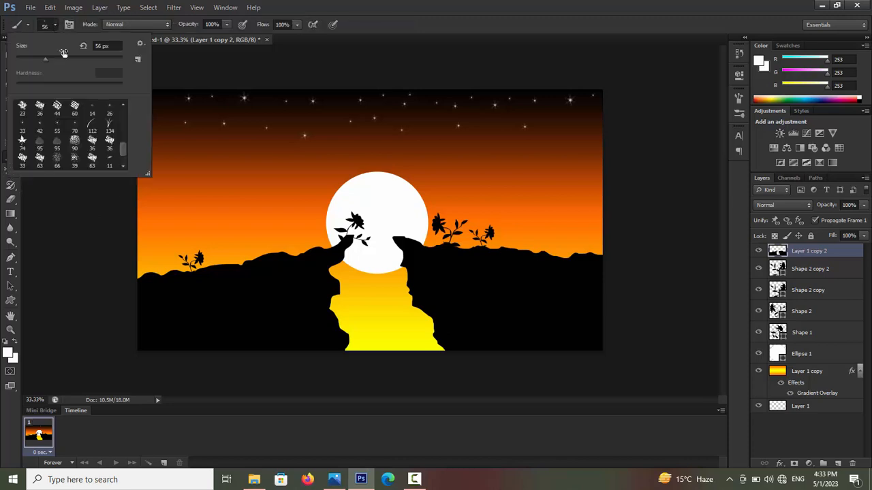
left_click(110, 128)
Set both the foreground and background colors to black for painting with the Brush tool
left_click(8, 354)
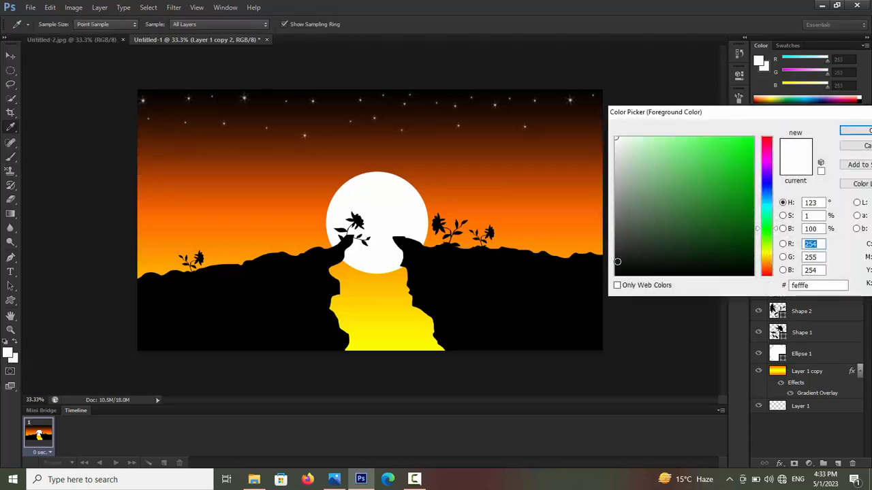
left_click(615, 275)
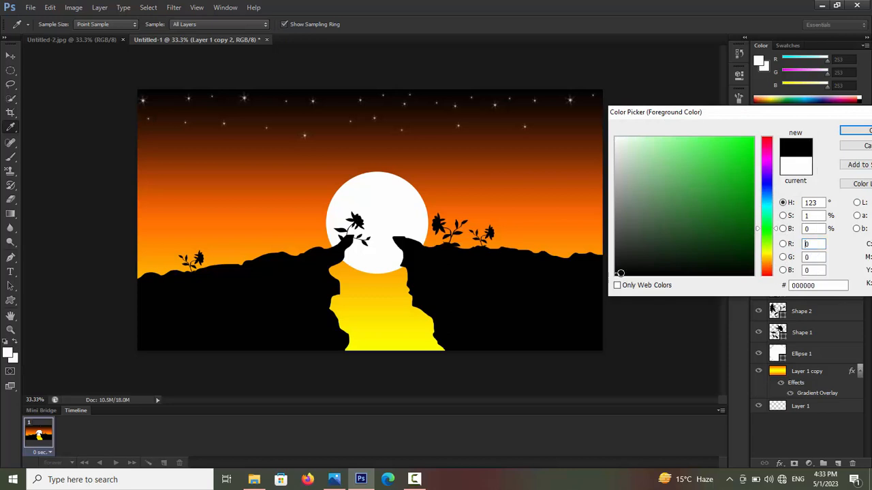
left_click(860, 128)
left_click(13, 360)
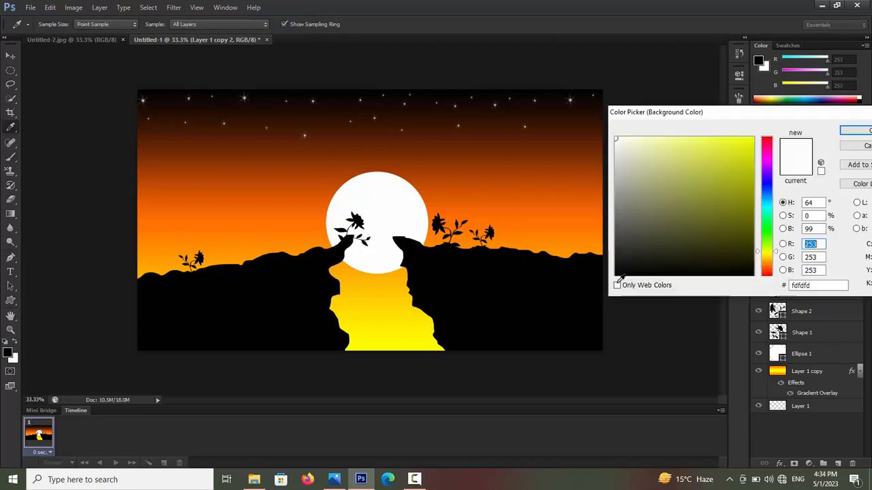
left_click(615, 276)
left_click(861, 128)
key("b")
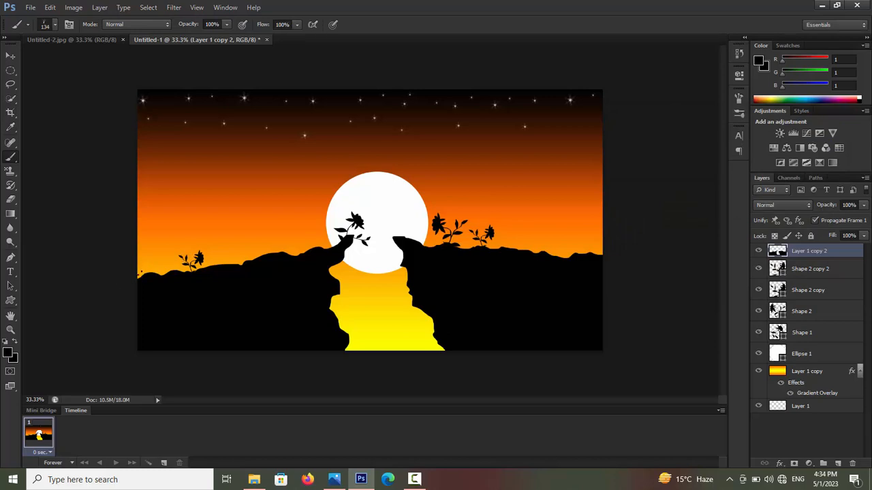
Paint black grass along the top edges of both the left and right cliffs
left_click_drag(158, 272, 235, 258)
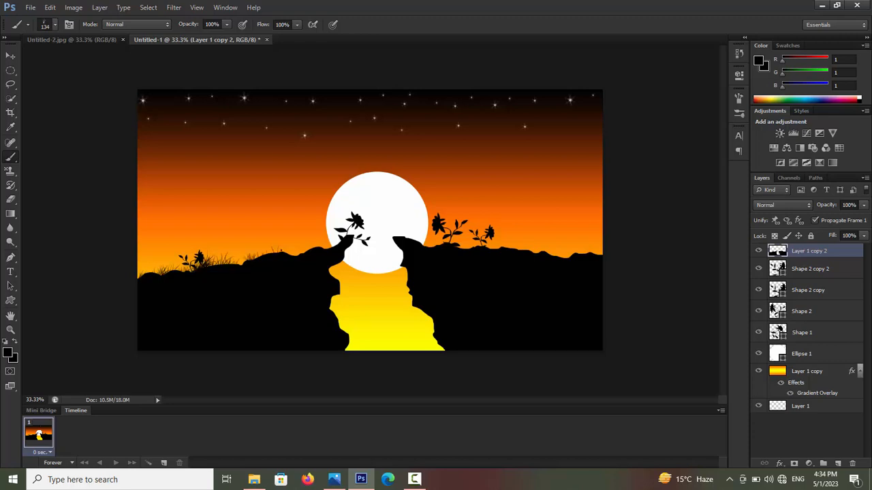
left_click_drag(275, 250, 333, 243)
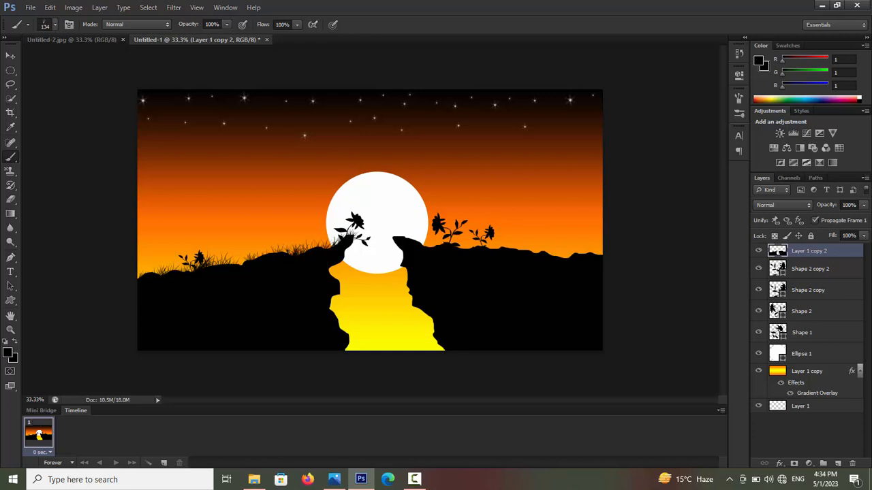
mouse_move(244, 263)
left_mouse_down()
mouse_move(240, 250)
mouse_move(240, 257)
left_mouse_up()
left_click_drag(145, 273, 139, 276)
left_click_drag(407, 237, 602, 250)
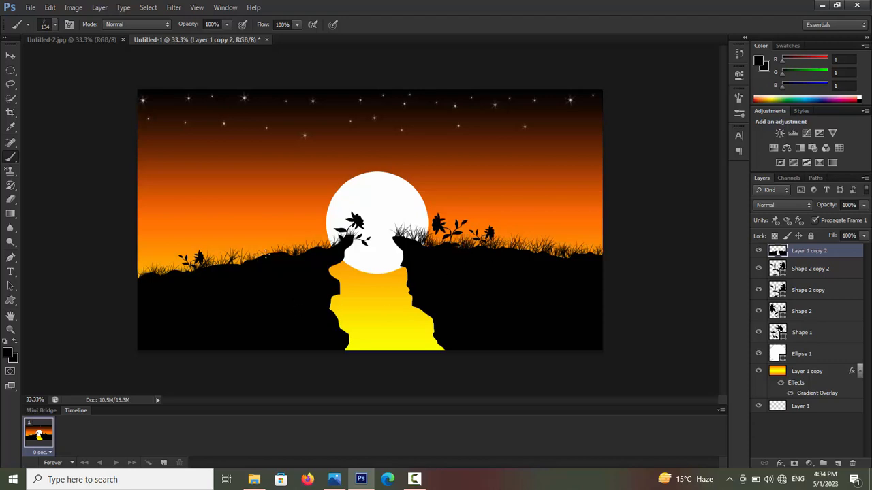
left_click_drag(267, 256, 260, 256)
Draw a black pointed leaf custom shape, about 41 × 102 px, on the yellow water below the sun
left_click(10, 300)
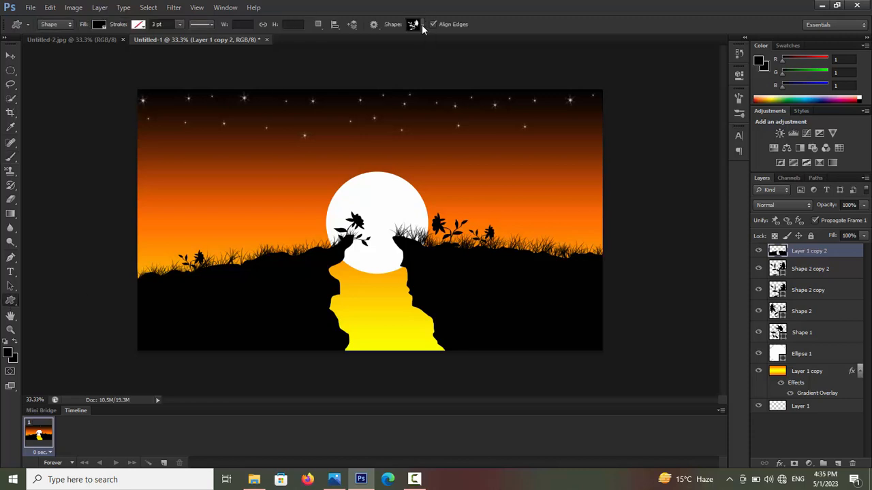
left_click(422, 25)
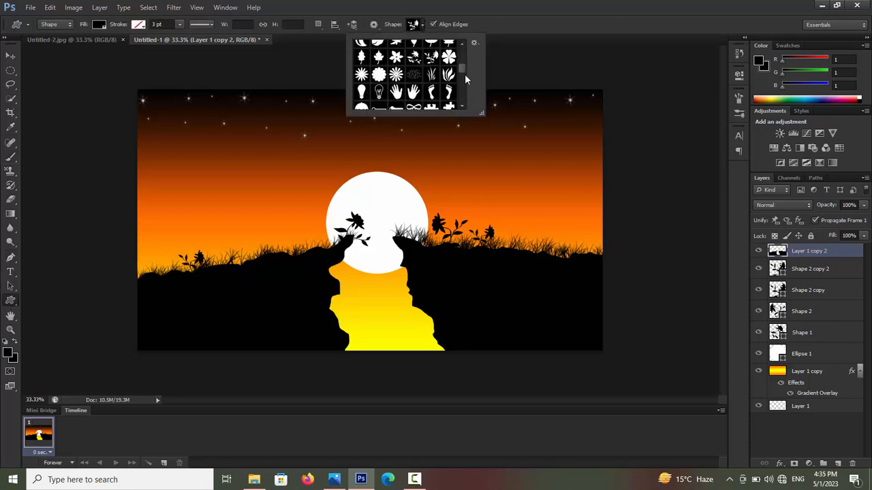
mouse_move(461, 67)
left_mouse_down()
mouse_move(462, 77)
mouse_move(461, 66)
left_mouse_up()
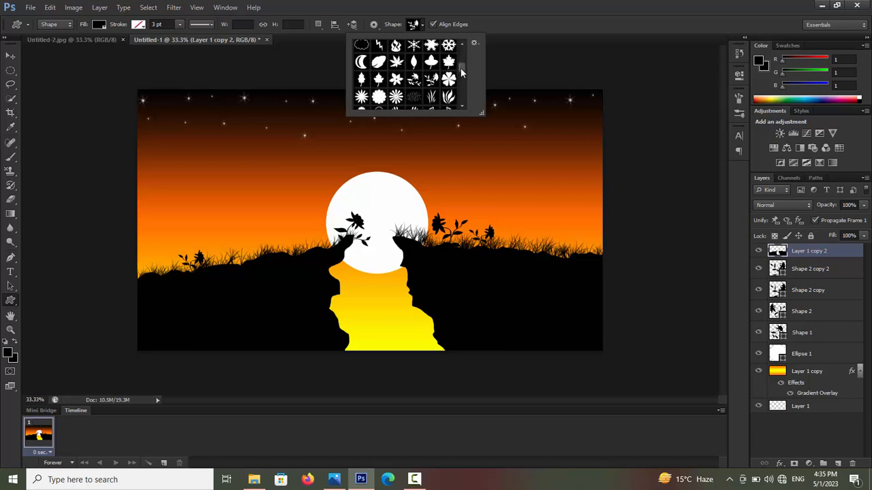
left_click(413, 63)
left_click(354, 281)
left_click_drag(355, 284, 369, 299)
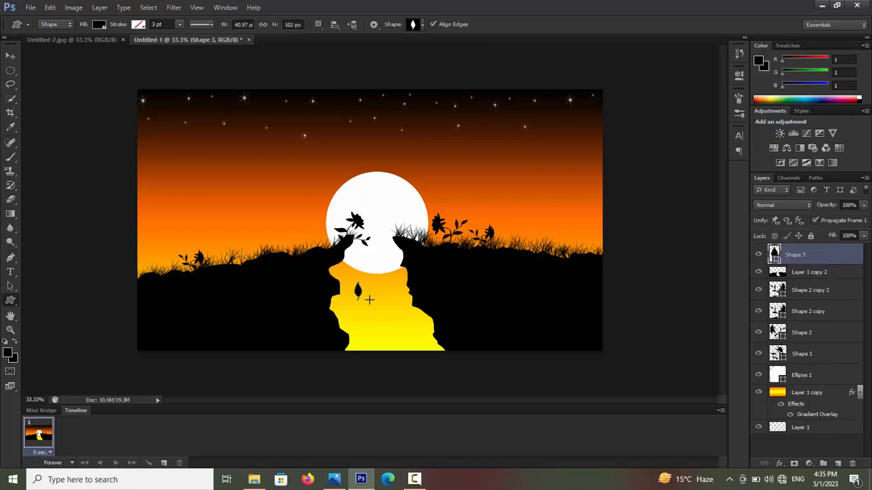
Rotate the leaf shape about 119°, apply the transformation, and shift it slightly up and left on the water
key("ctrl+t")
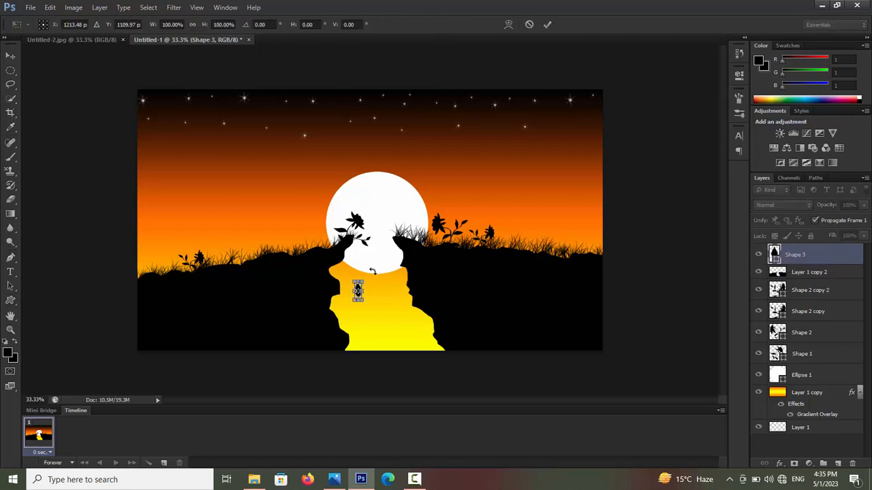
left_click_drag(373, 272, 373, 324)
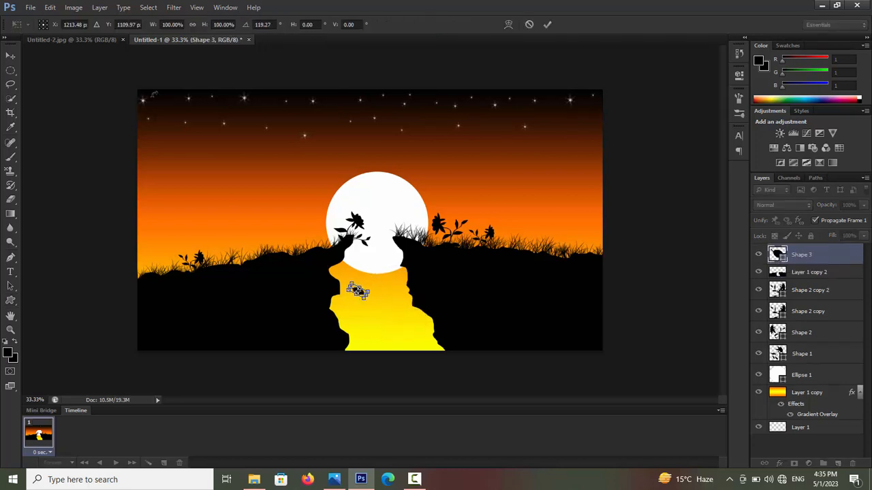
left_click(10, 56)
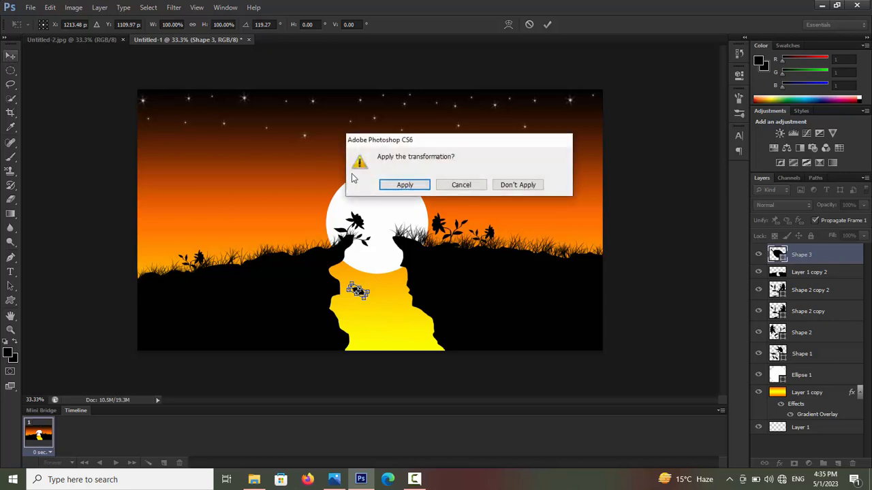
left_click(403, 186)
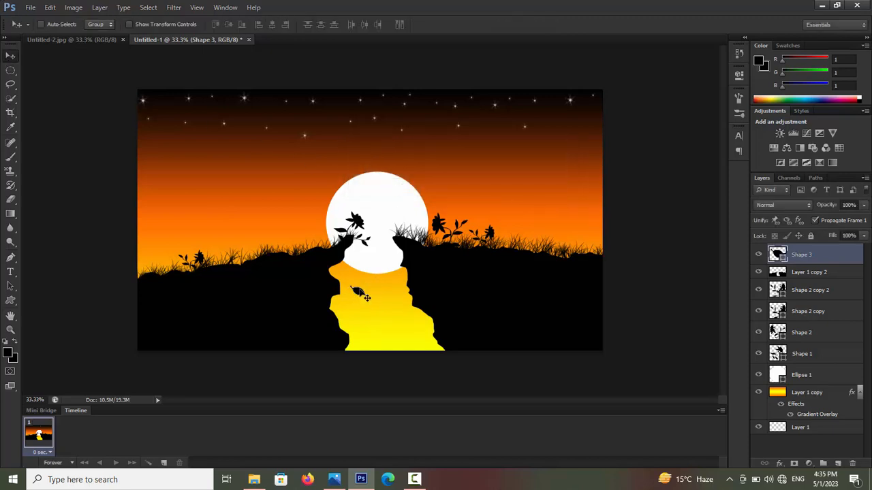
left_click_drag(366, 297, 359, 286)
Save the landscape as a JPEG copy named land in the Thumbnials folder, with Maximum quality 12 and the Baseline ("Standard") format option
key("ctrl+s")
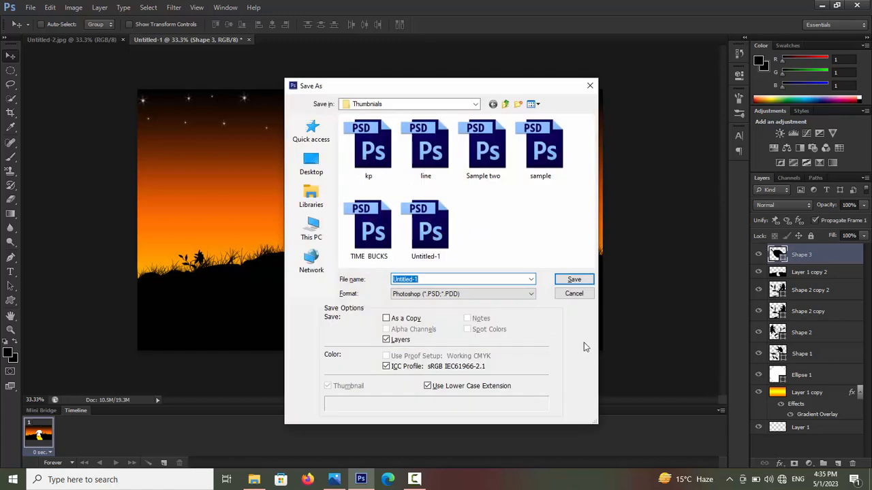
left_click(531, 294)
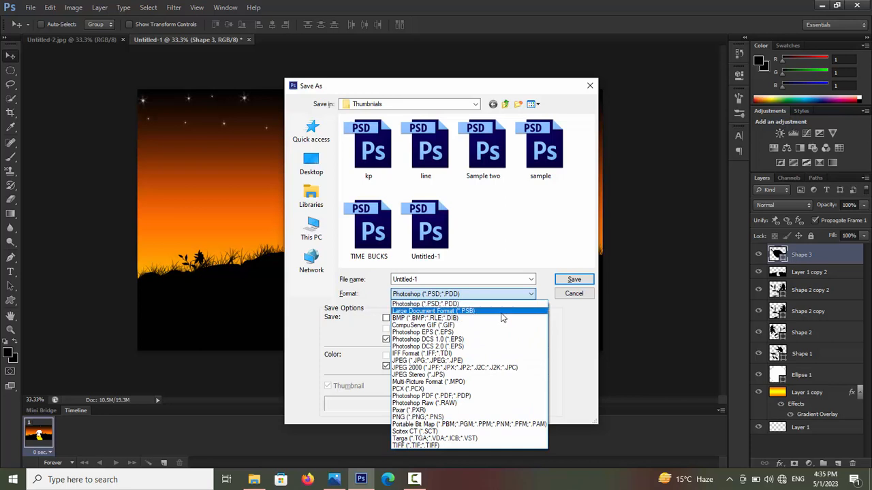
left_click(455, 367)
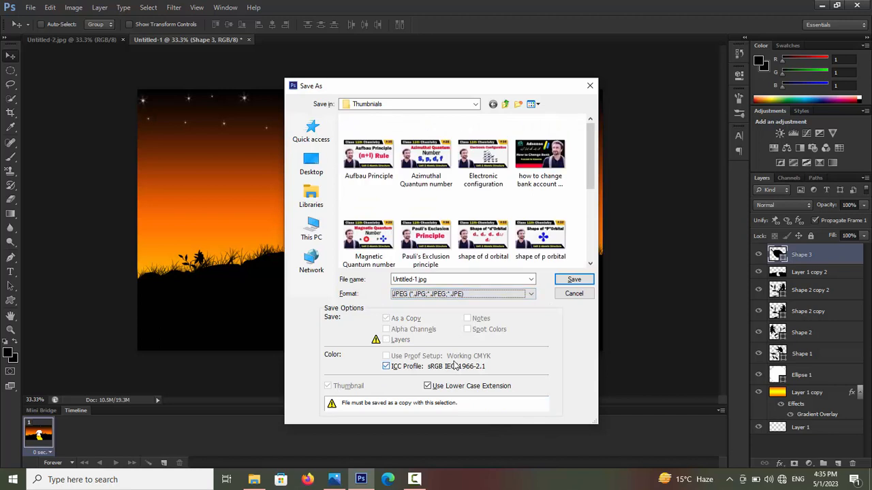
left_click_drag(432, 279, 389, 280)
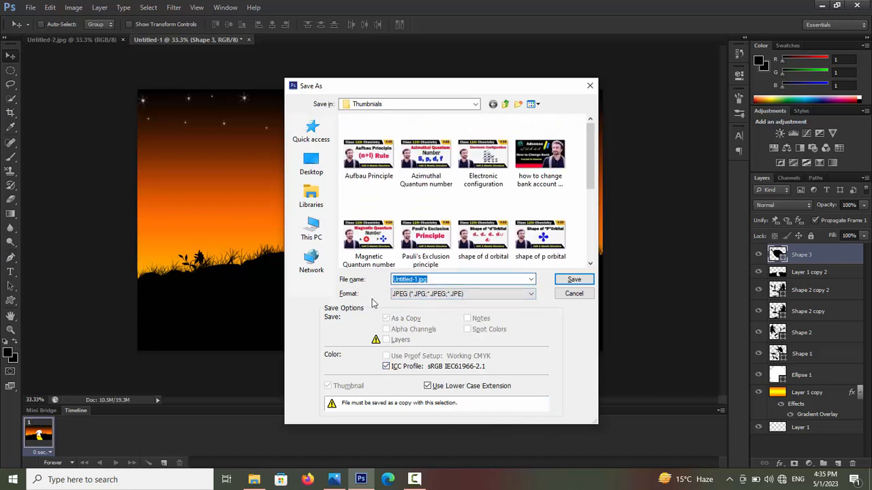
type("land")
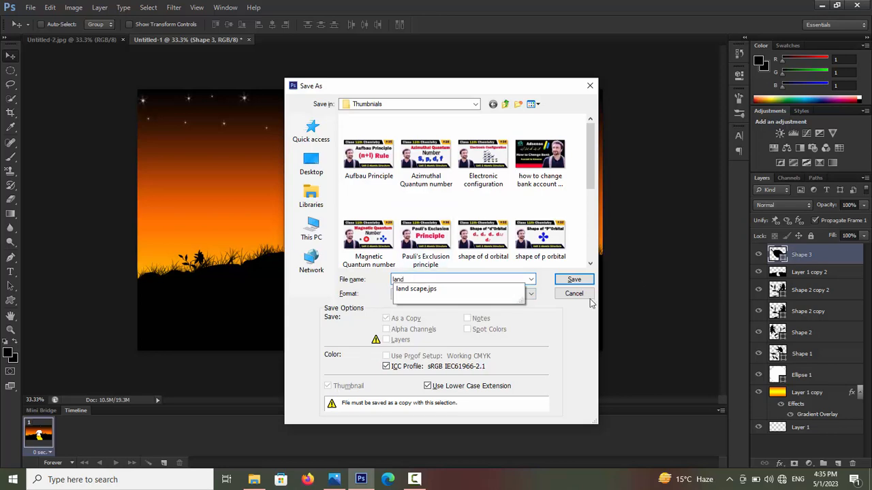
left_click(534, 301)
left_click(533, 298)
left_click(533, 298)
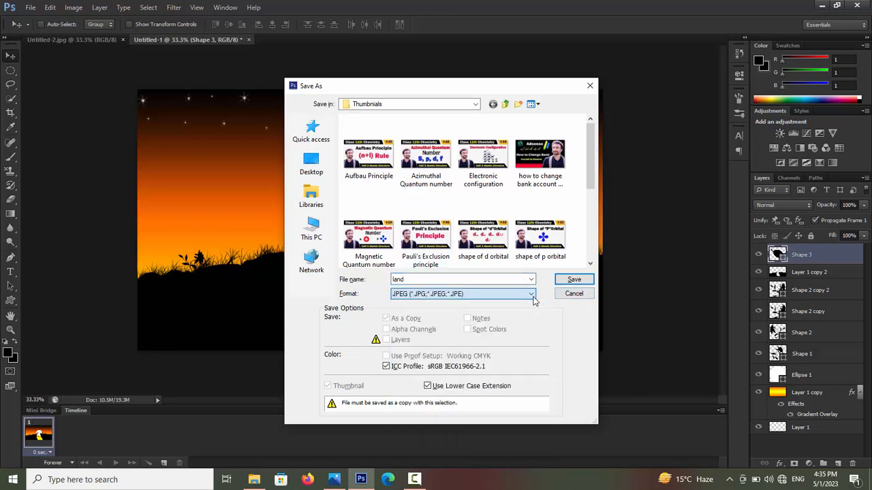
left_click(573, 282)
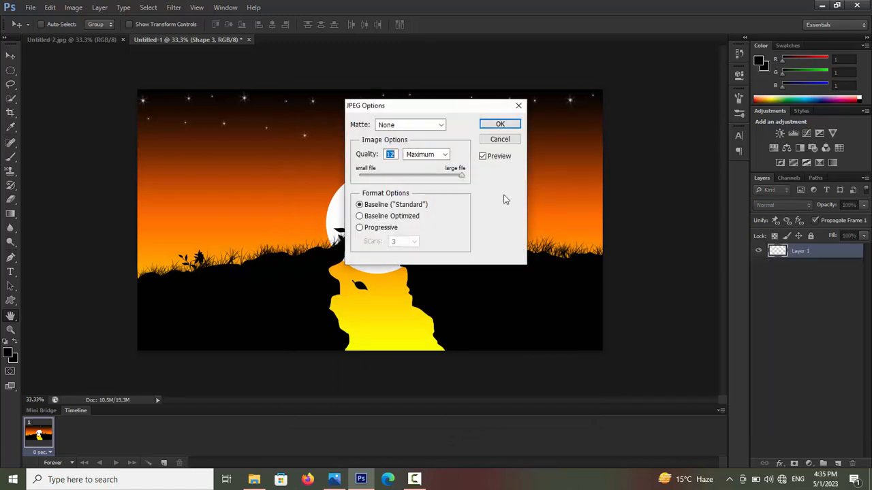
left_click(500, 125)
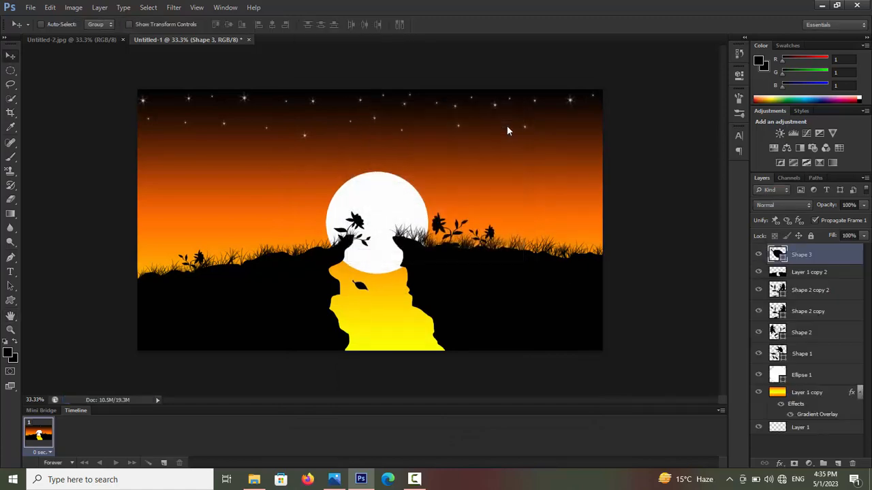
Switch to File Explorer, view the saved land.jpg from the Thumbnials folder in Pictures, and close the image viewer and folder window
left_click(257, 481)
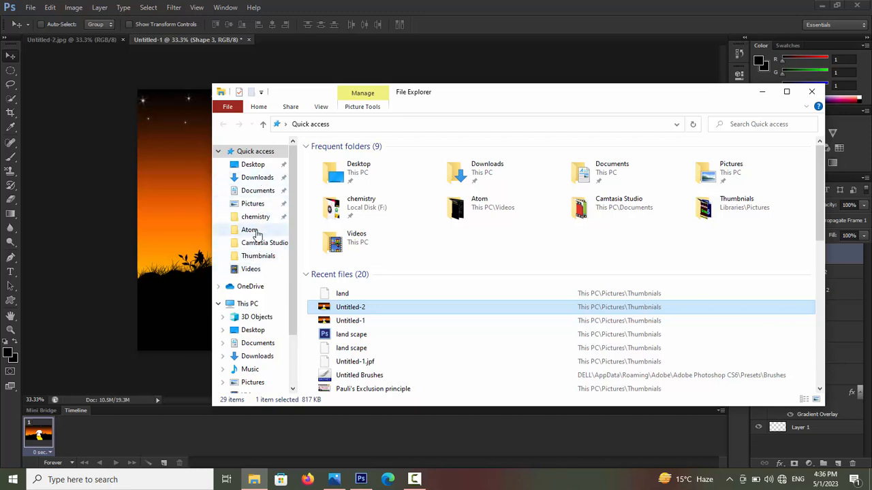
left_click(253, 205)
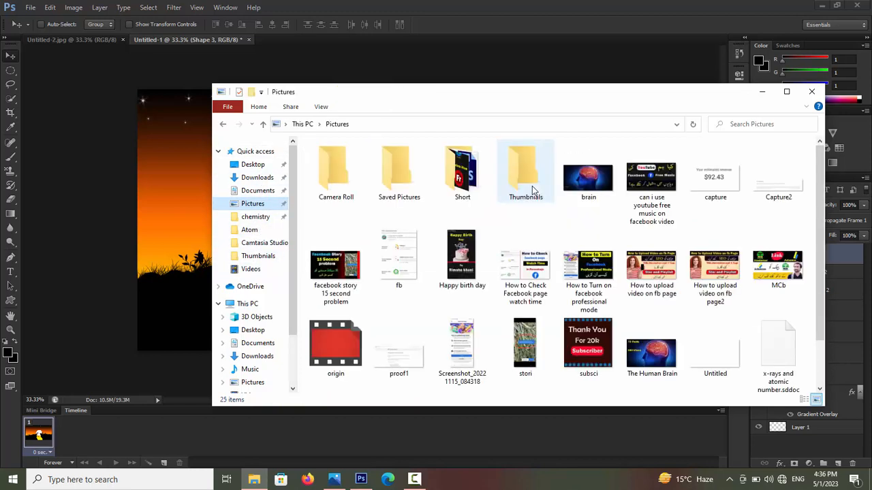
double_click(545, 182)
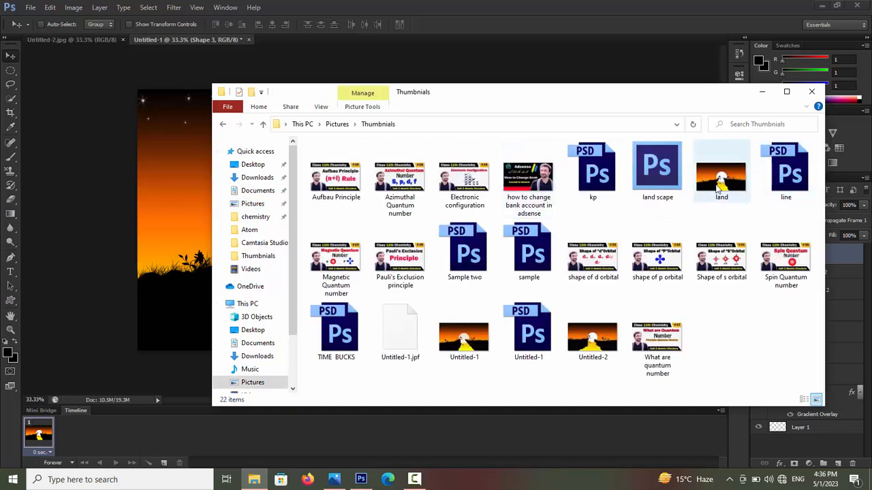
left_click(723, 176)
double_click(723, 175)
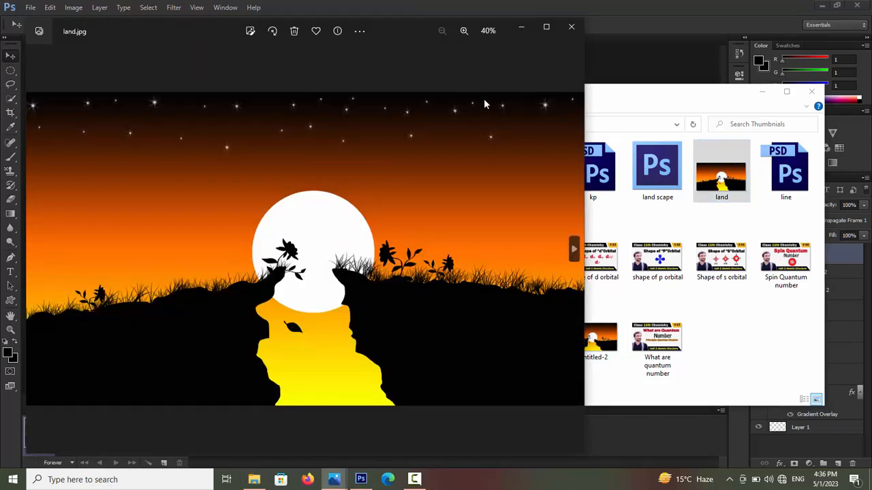
left_click(572, 28)
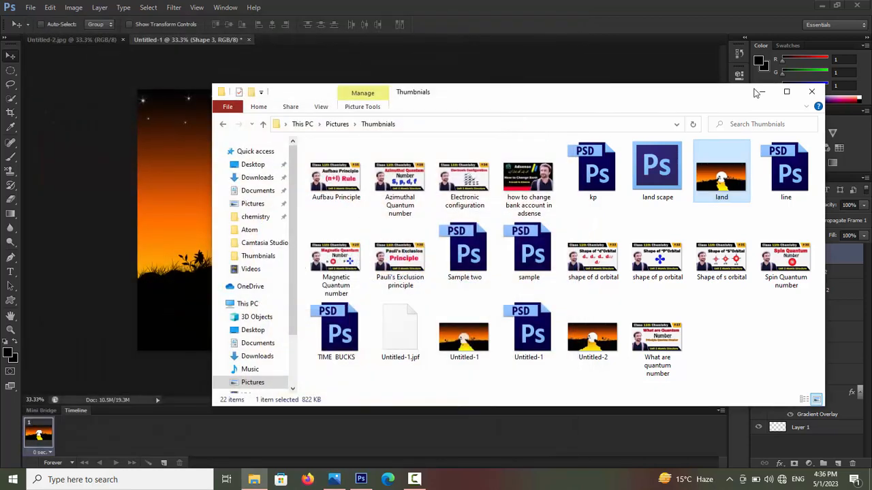
left_click(811, 92)
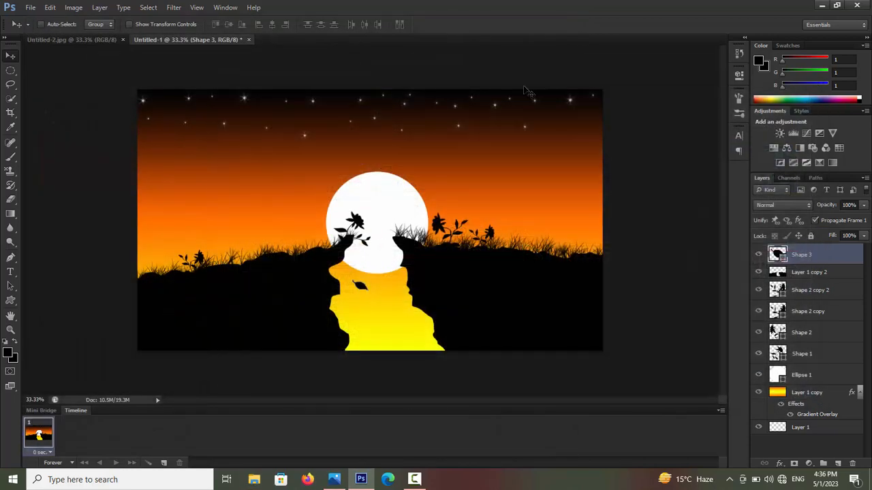